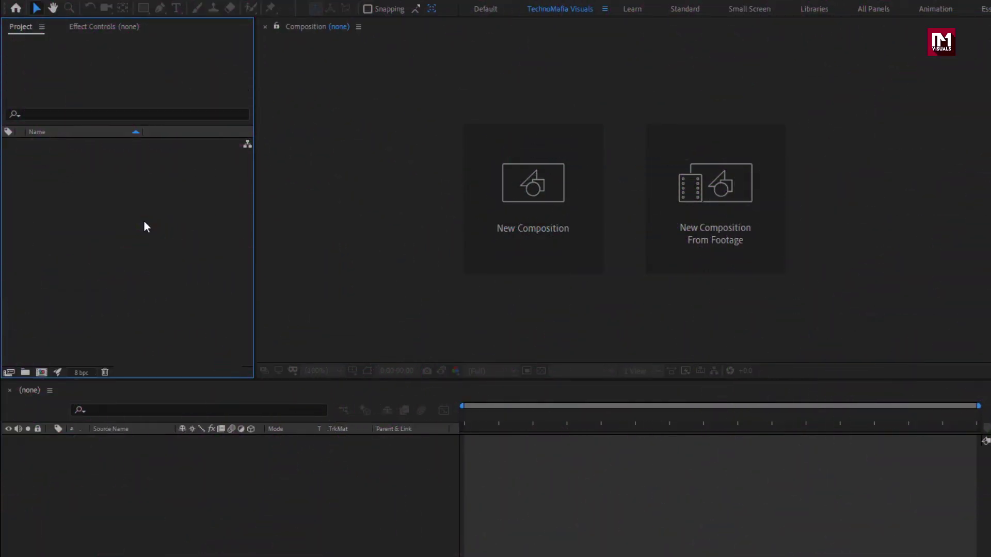
# - Import the Dust, light 01, light 02 and Noise clips into the project
pyautogui.rightClick(144, 226)
pyautogui.moveTo(218, 287)
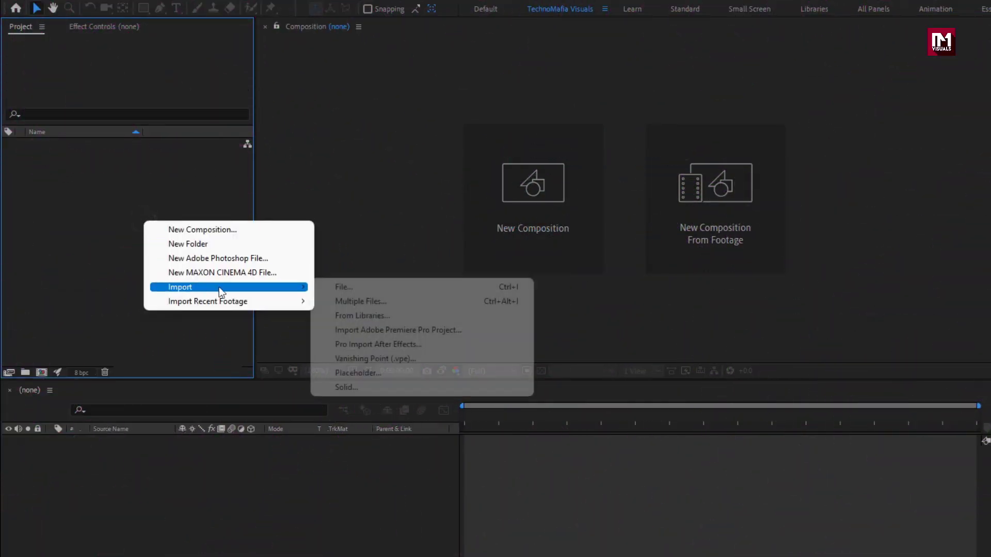
pyautogui.click(327, 290)
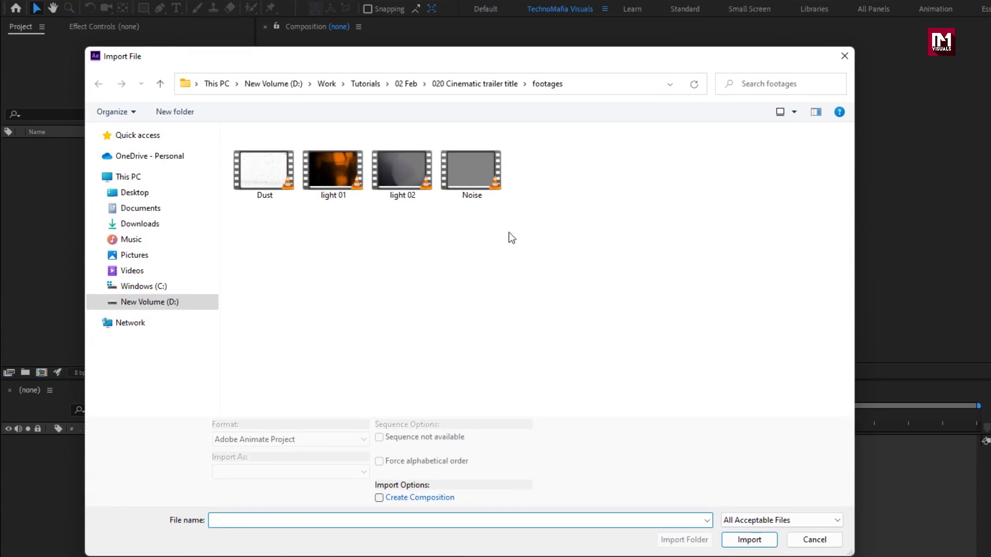
pyautogui.moveTo(517, 230); pyautogui.dragTo(267, 145)
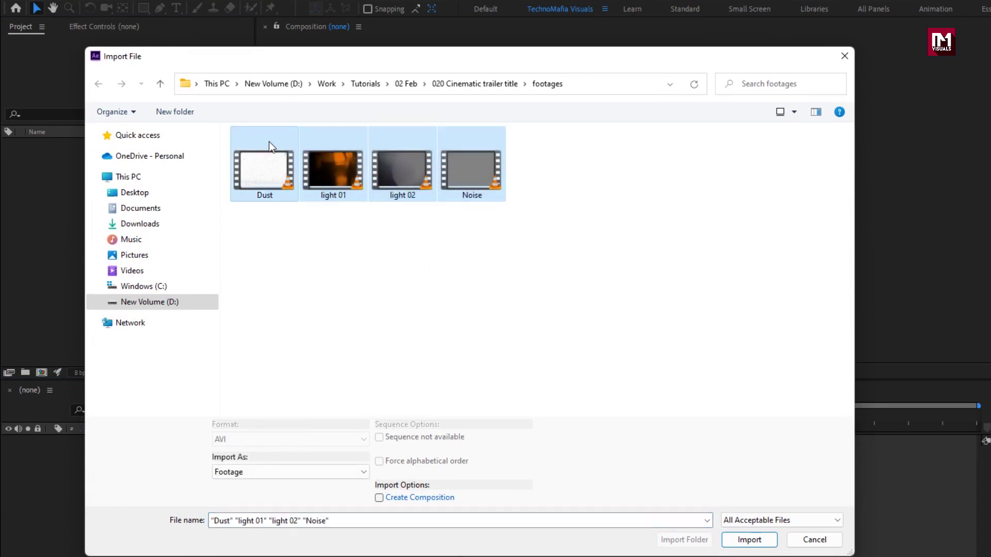
pyautogui.click(736, 539)
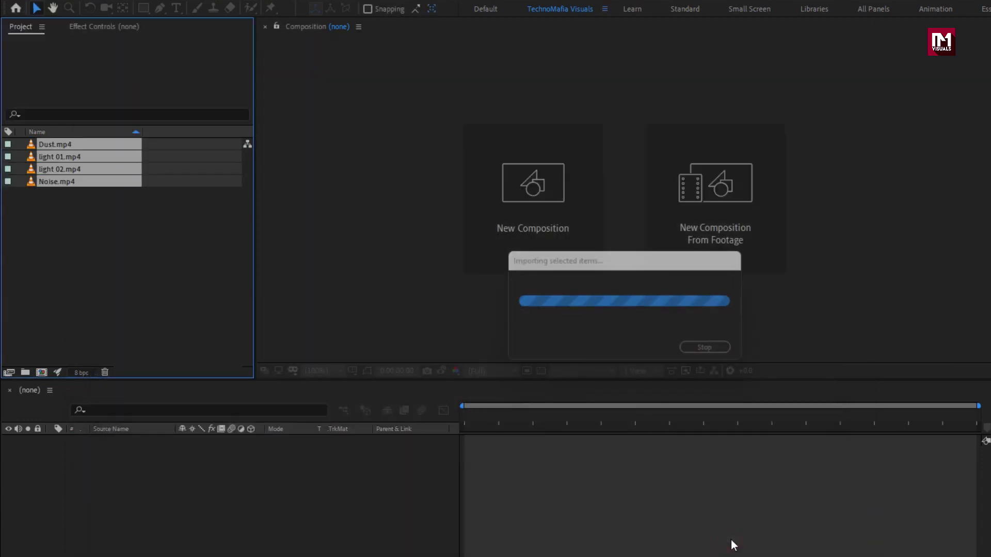
pyautogui.click(115, 276)
# - Start a new composition named Title with a 5-second duration
pyautogui.hotkey('ctrl', 'n')
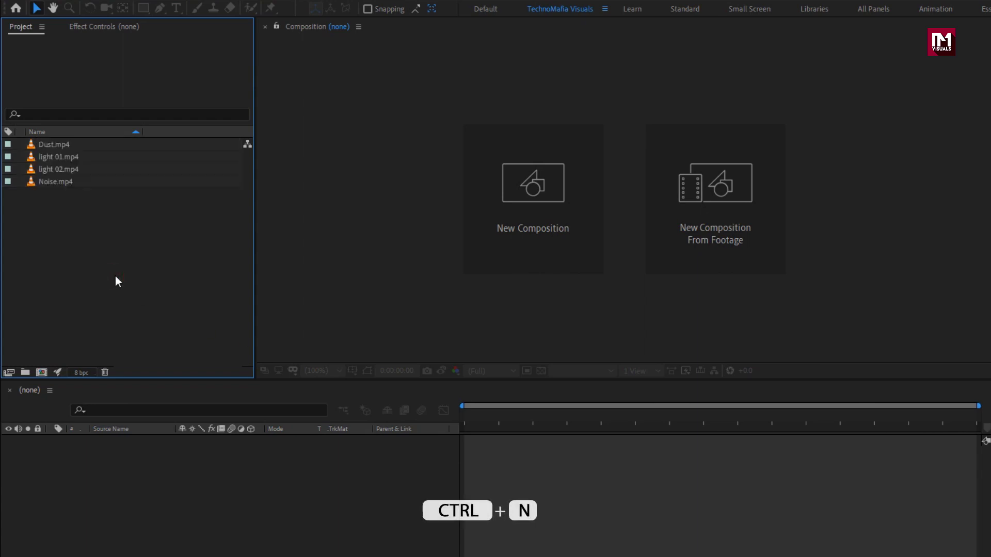
pyautogui.click(493, 203)
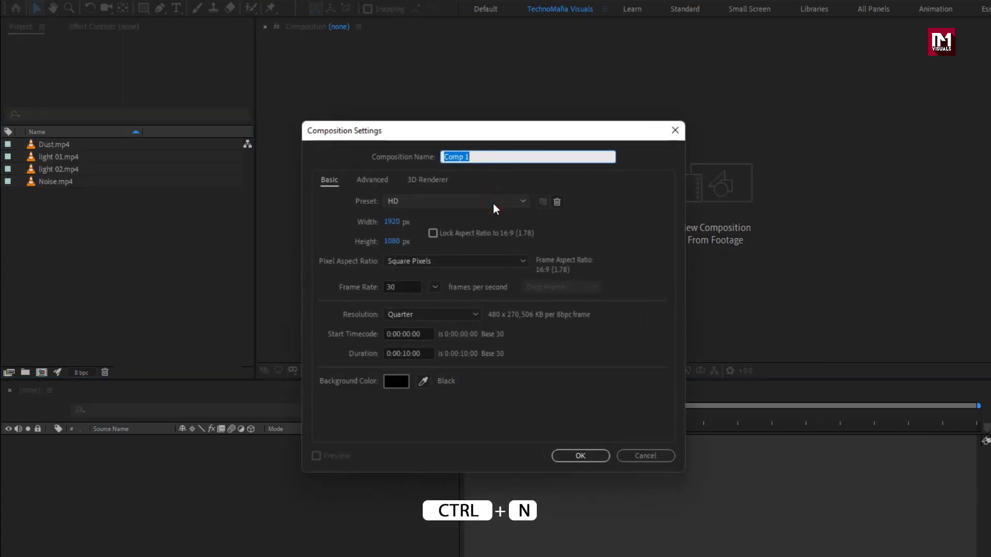
pyautogui.write('TItle')
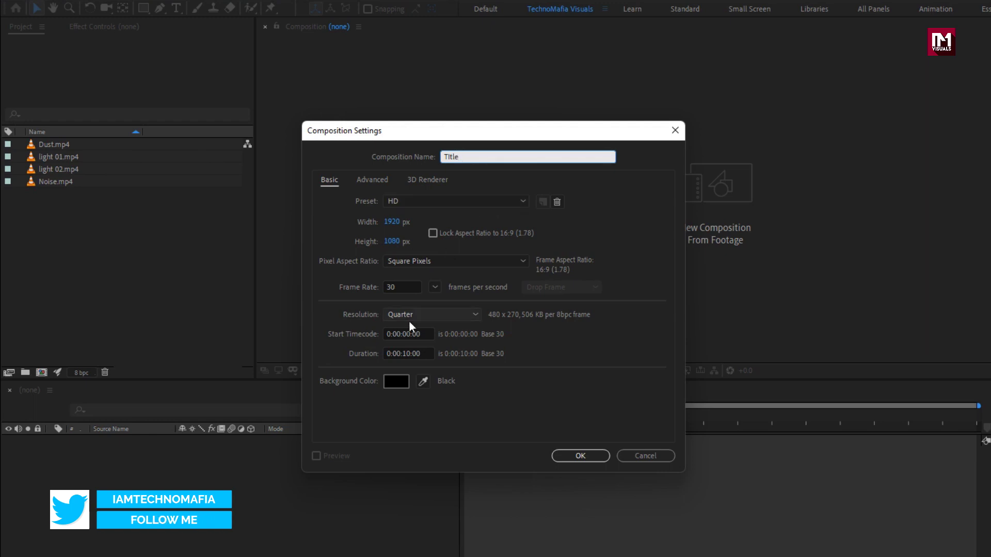
pyautogui.click(408, 354)
pyautogui.press('BackSpace')
pyautogui.press('BackSpace')
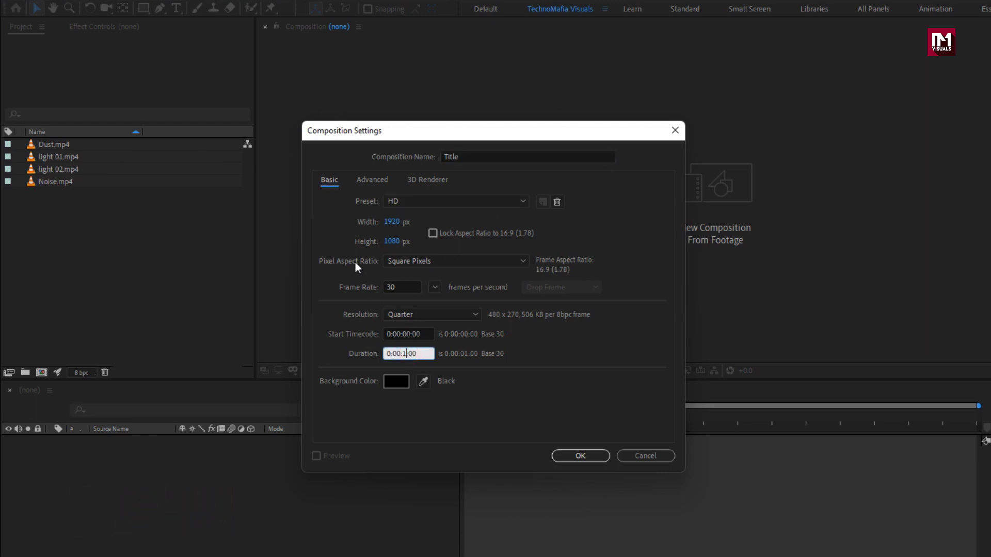
pyautogui.write('05')
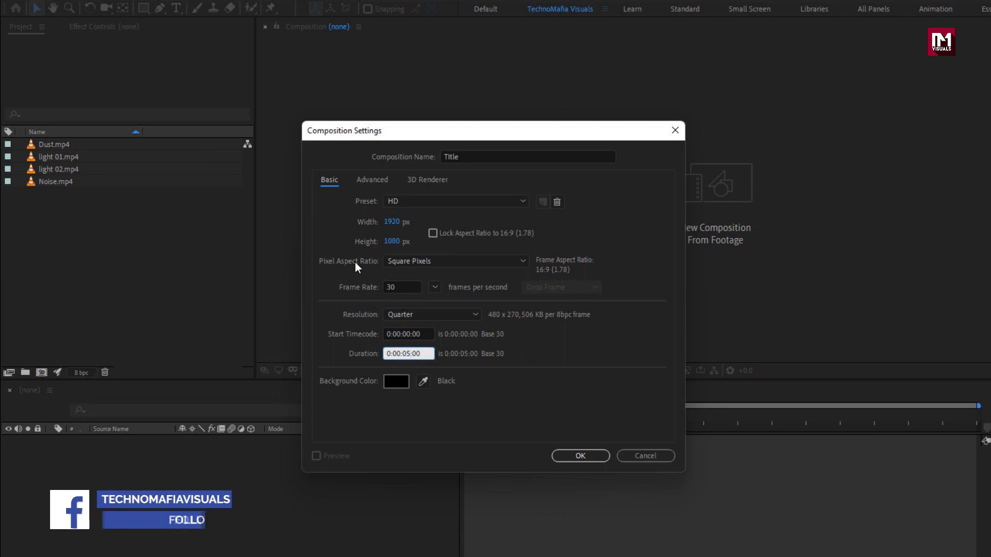
# - Create the Title composition and add a full-frame solid layer named BG
pyautogui.click(581, 455)
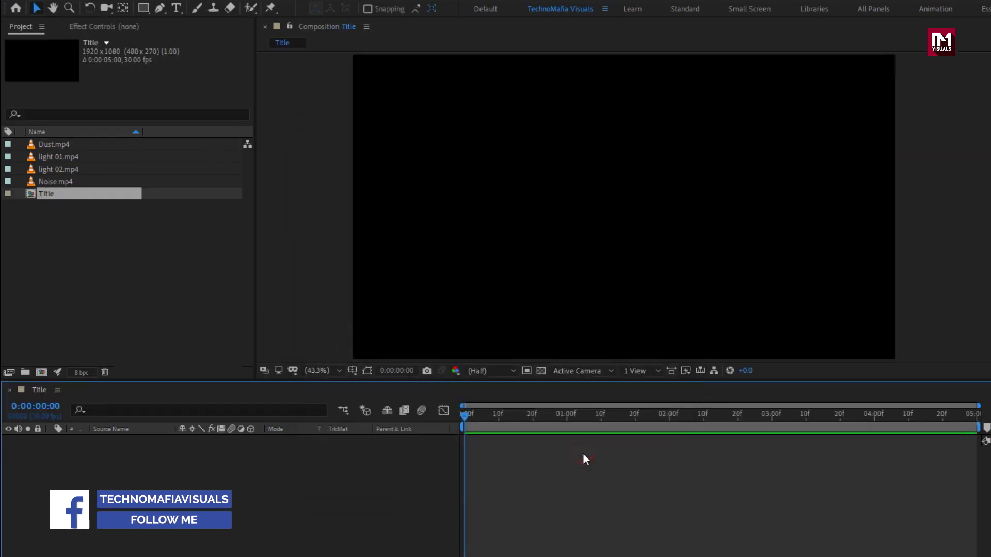
pyautogui.rightClick(153, 443)
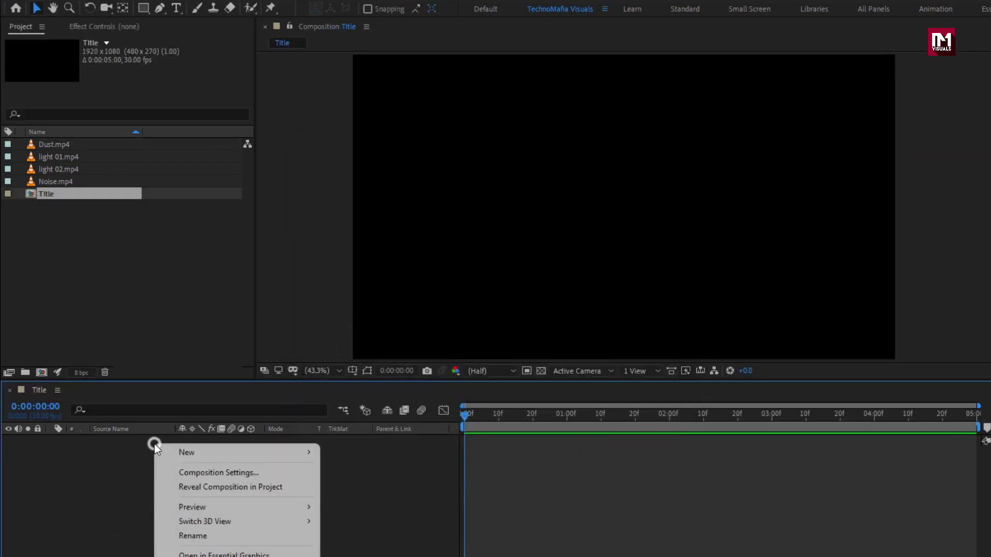
pyautogui.moveTo(275, 460)
pyautogui.click(364, 485)
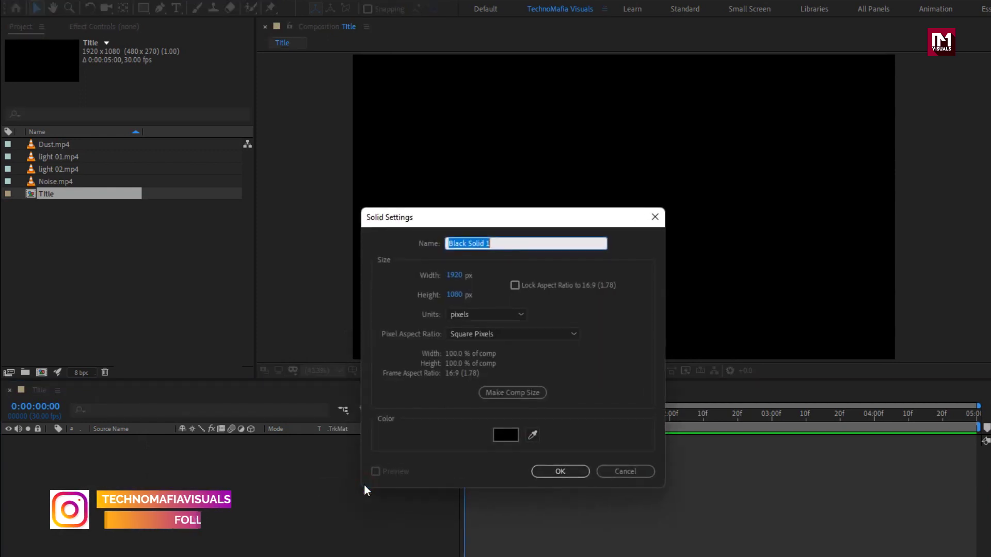
pyautogui.write('BG')
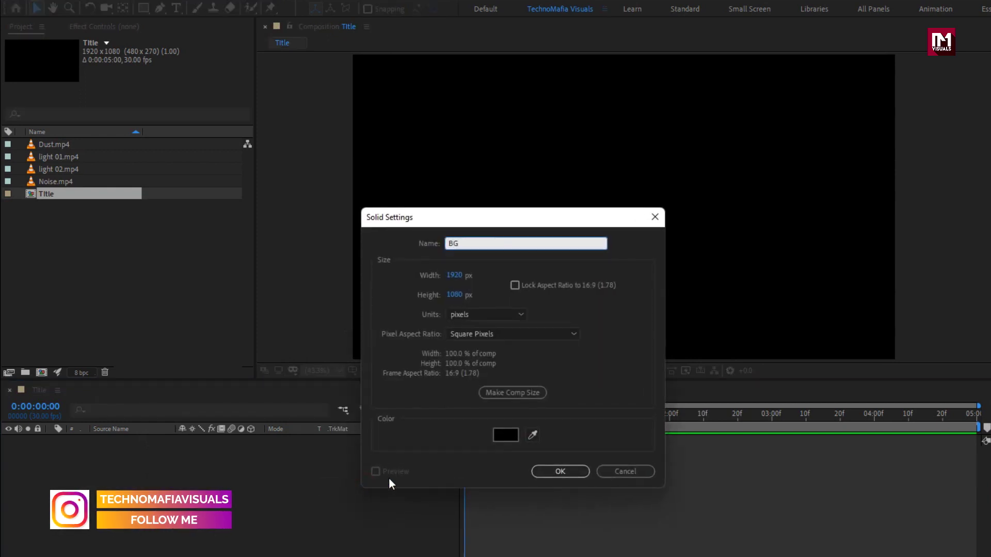
pyautogui.click(551, 473)
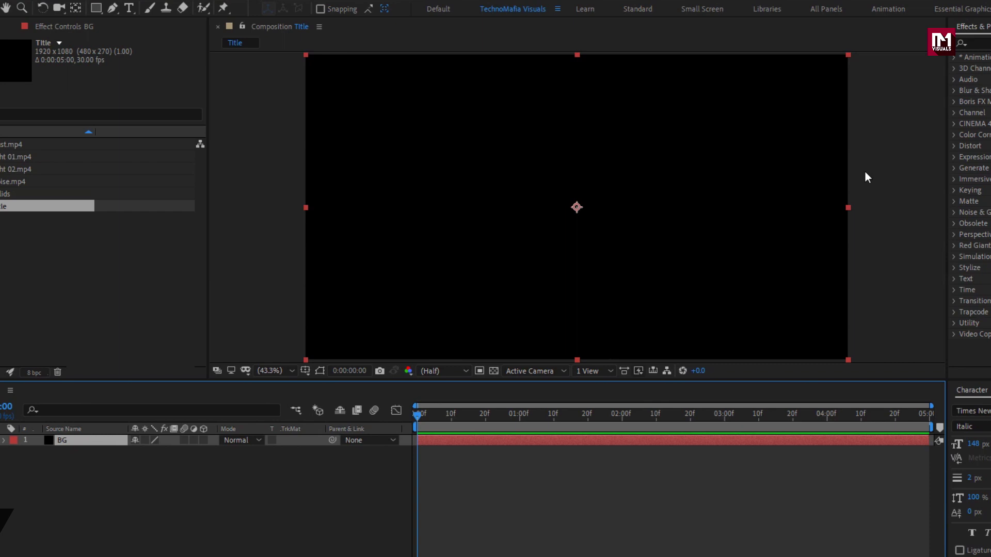
# - Apply Gradient Ramp to BG, running from dark grey 393939 to black
pyautogui.click(990, 42)
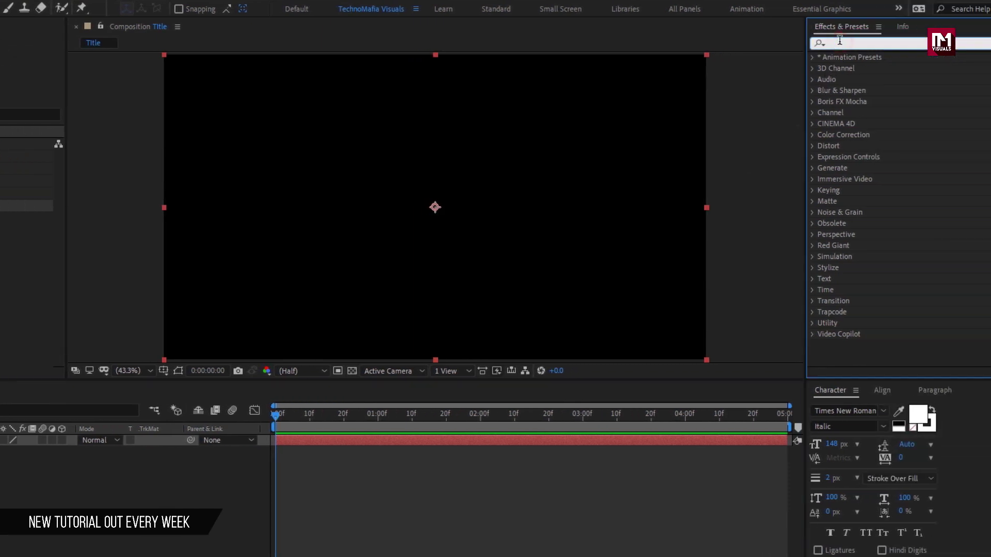
pyautogui.write('ramp')
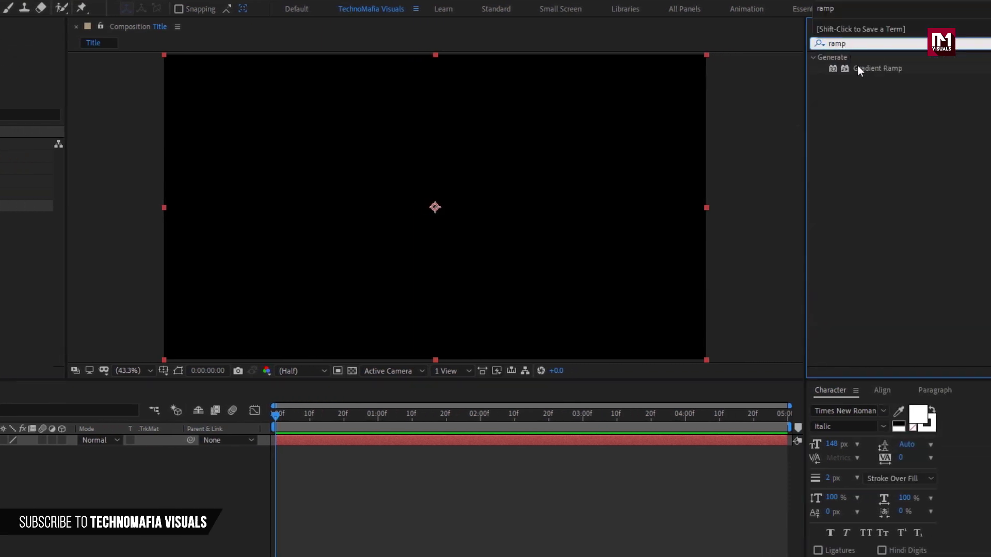
pyautogui.moveTo(859, 68); pyautogui.dragTo(430, 201)
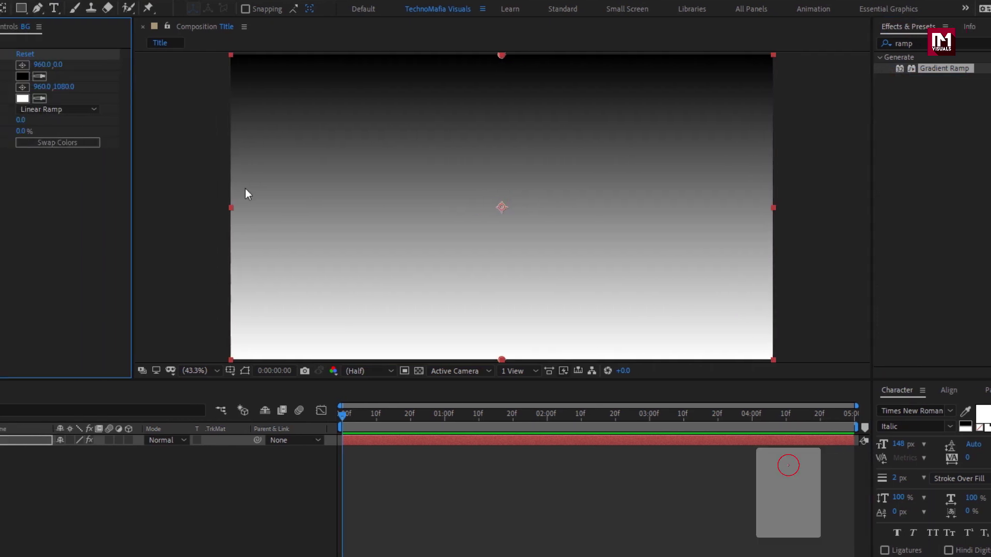
pyautogui.click(145, 77)
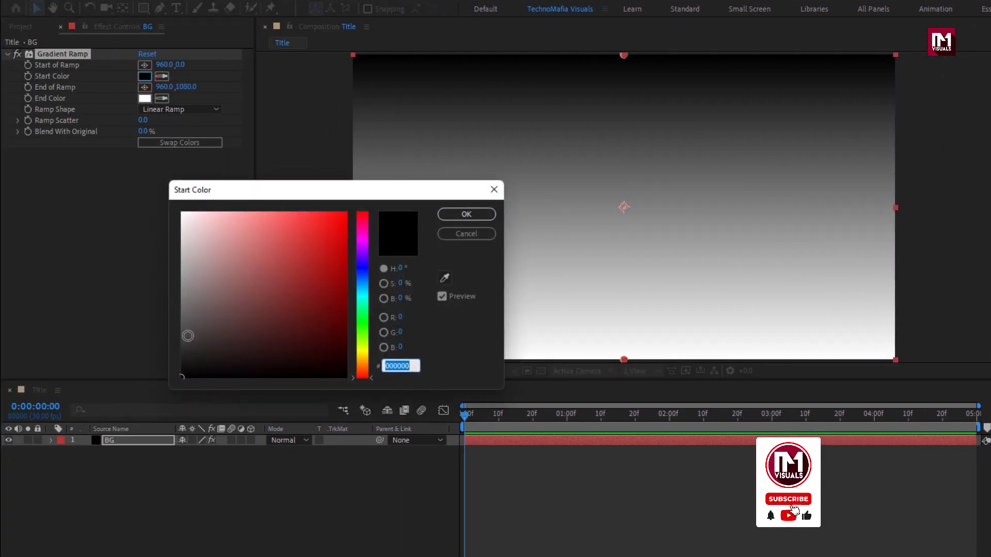
pyautogui.moveTo(188, 335); pyautogui.dragTo(181, 342)
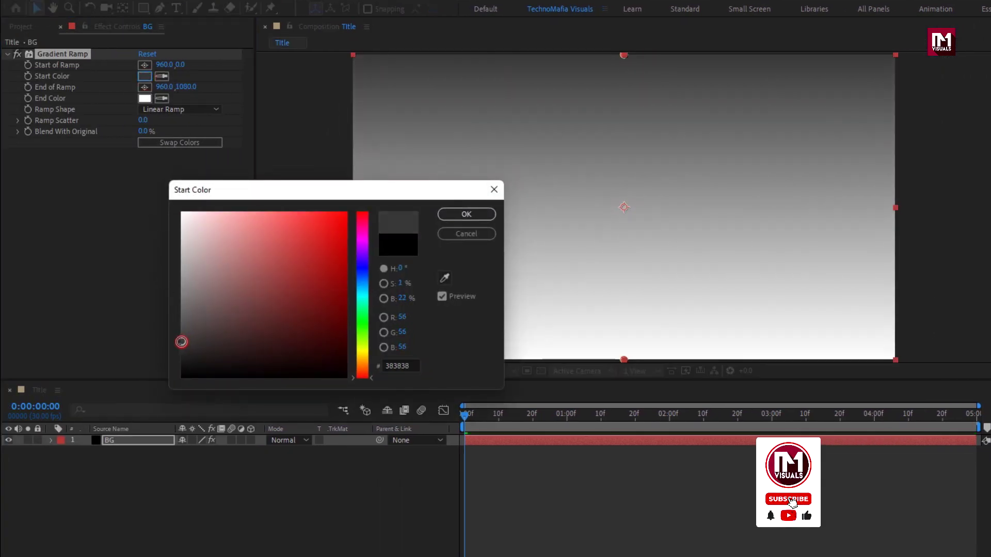
pyautogui.click(457, 217)
pyautogui.click(145, 99)
pyautogui.click(186, 388)
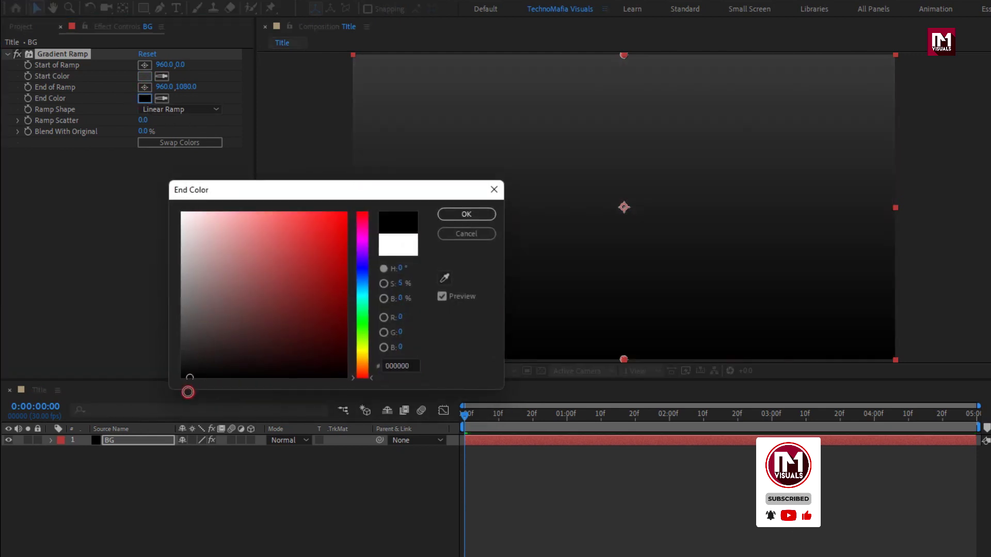
pyautogui.click(447, 217)
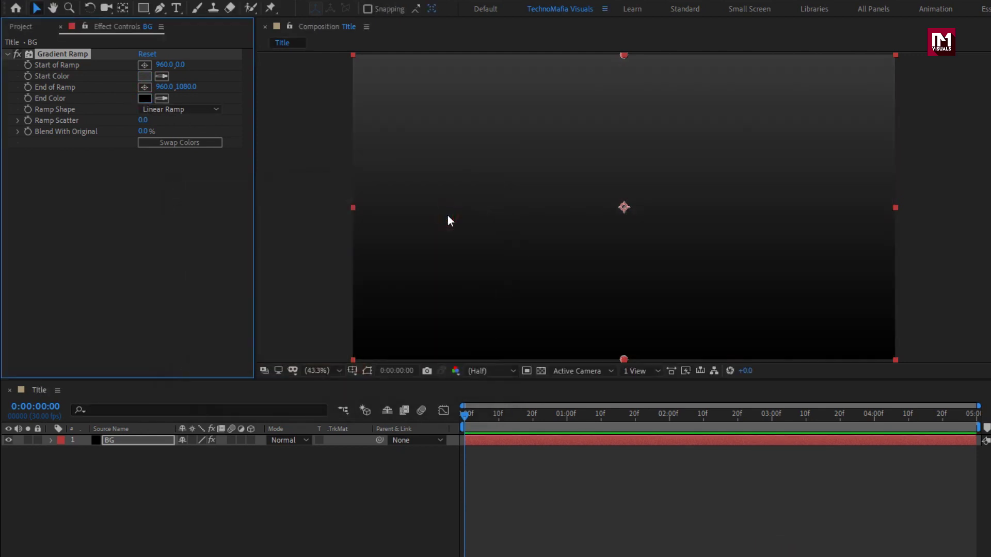
# - Make the ramp radial, starting upper left with its end point past the bottom-right corner
pyautogui.click(477, 166)
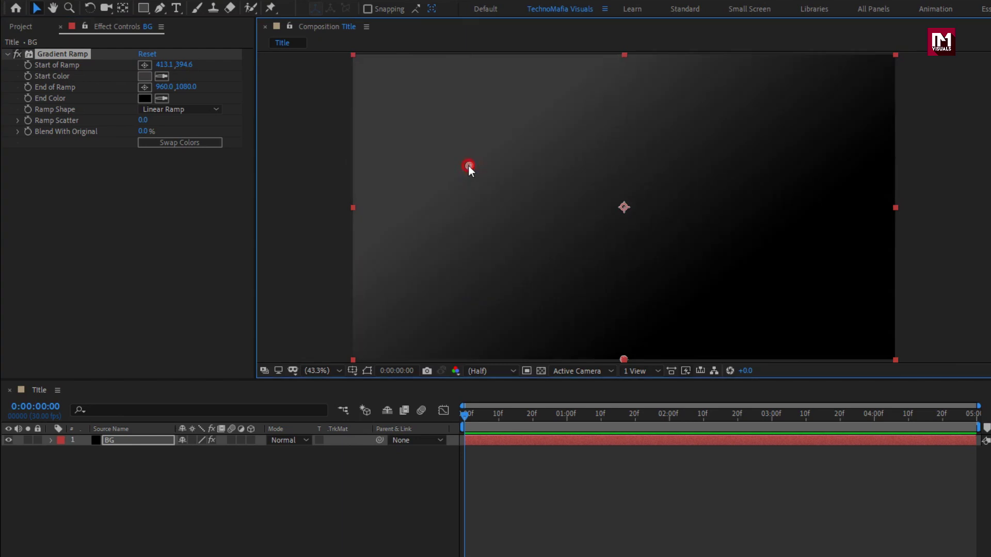
pyautogui.click(144, 87)
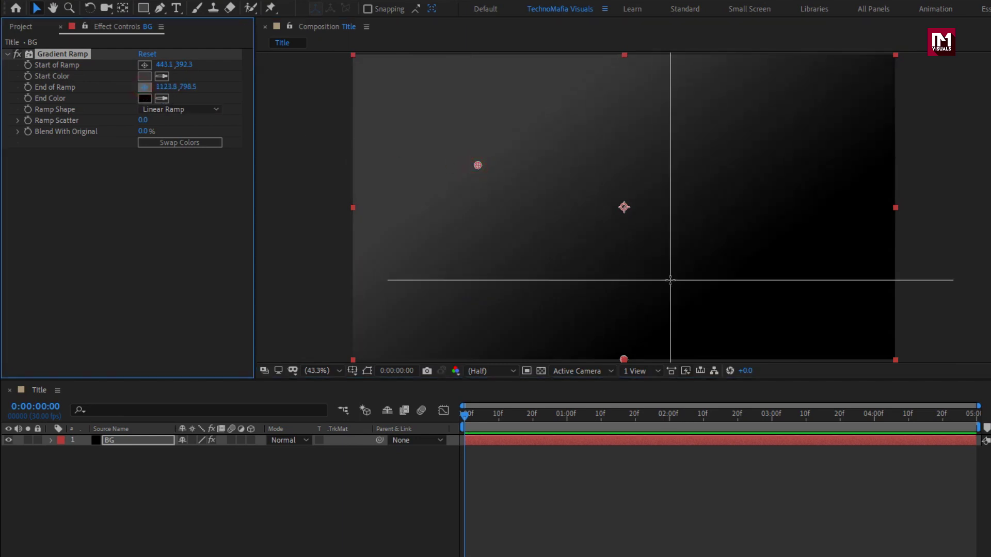
pyautogui.click(864, 332)
pyautogui.press(',')
pyautogui.press(',')
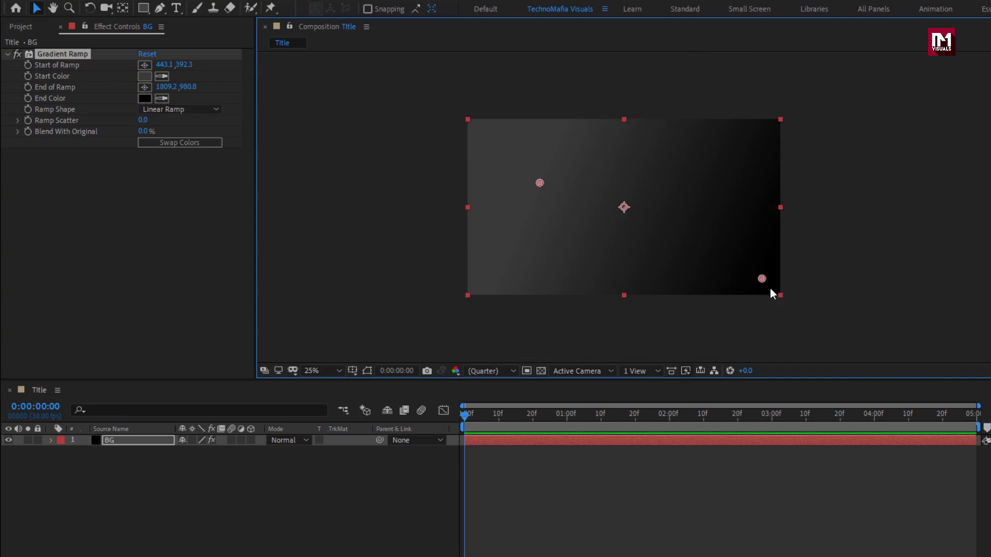
pyautogui.moveTo(768, 289); pyautogui.dragTo(887, 346)
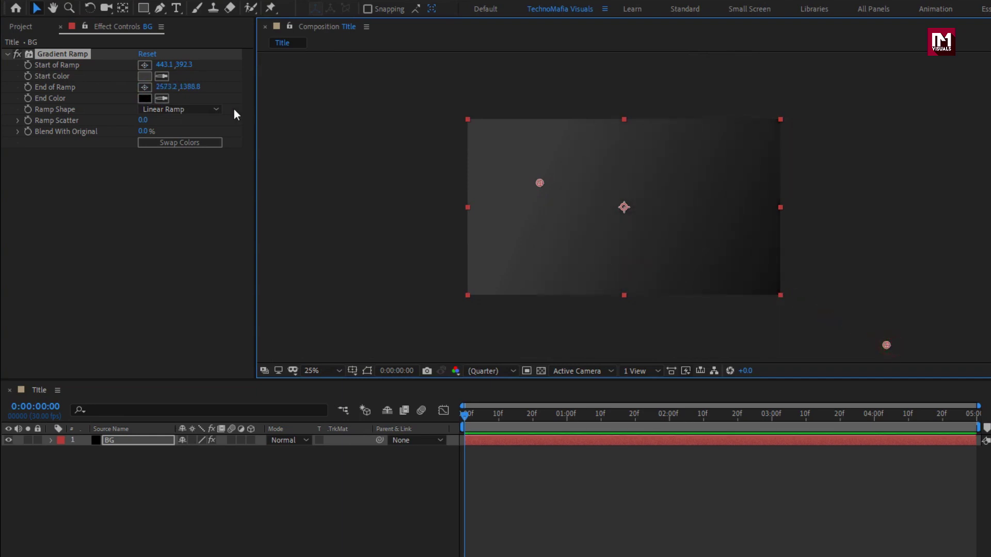
pyautogui.click(178, 109)
pyautogui.click(178, 138)
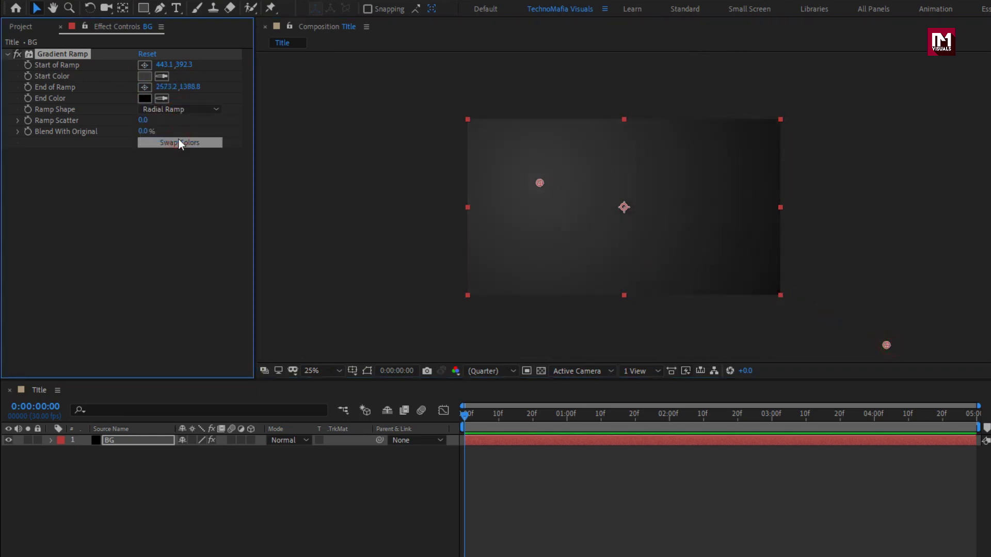
pyautogui.moveTo(889, 344); pyautogui.dragTo(870, 331)
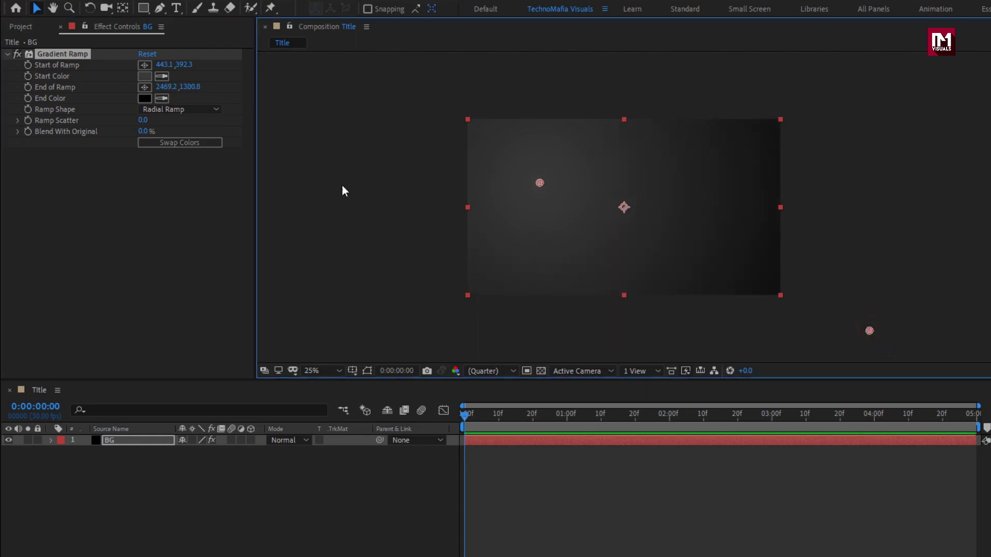
# - Set Ramp Scatter to 300 and fit the whole composition in the viewer
pyautogui.click(143, 119)
pyautogui.write('300')
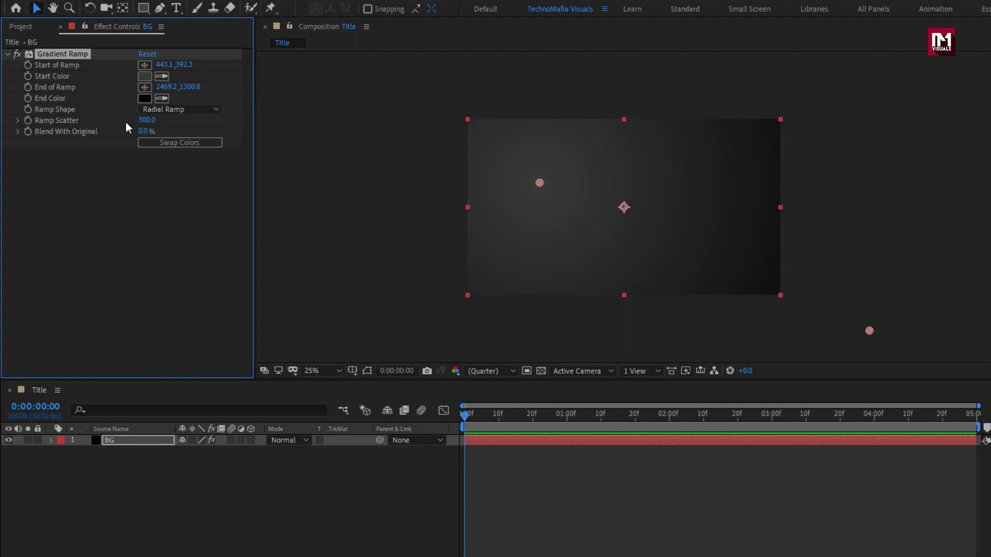
pyautogui.press('Return')
pyautogui.click(325, 366)
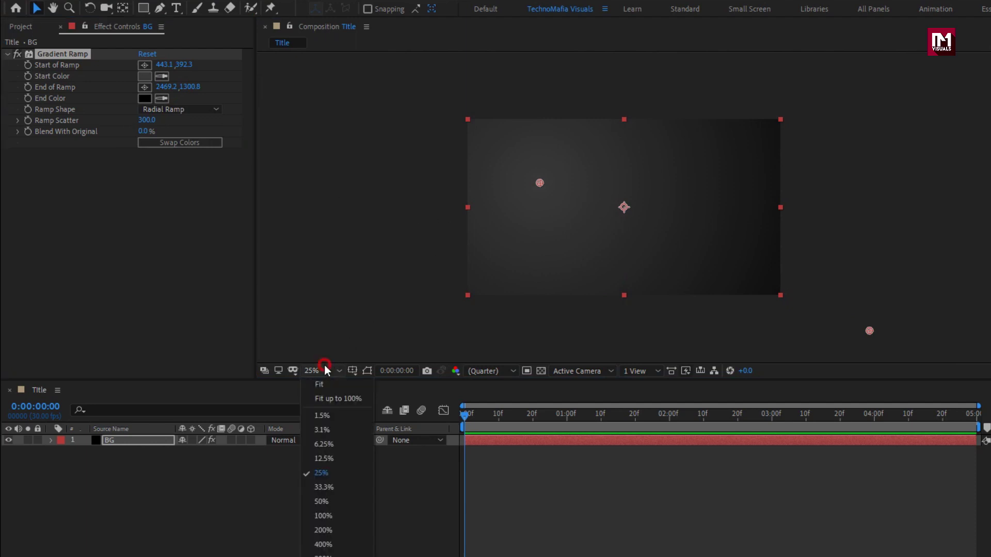
pyautogui.click(332, 401)
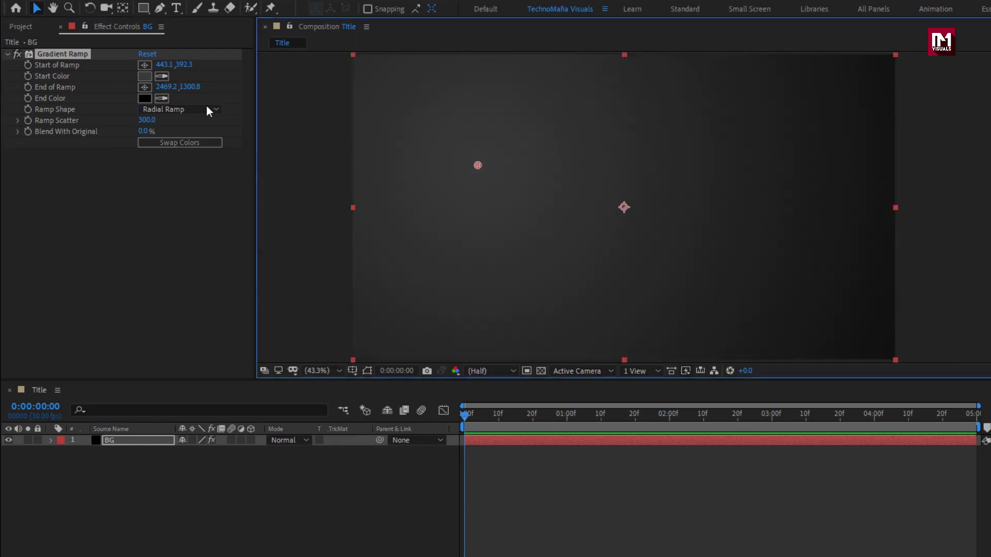
# - Create a text layer reading 'Cinematic Title'
pyautogui.click(176, 9)
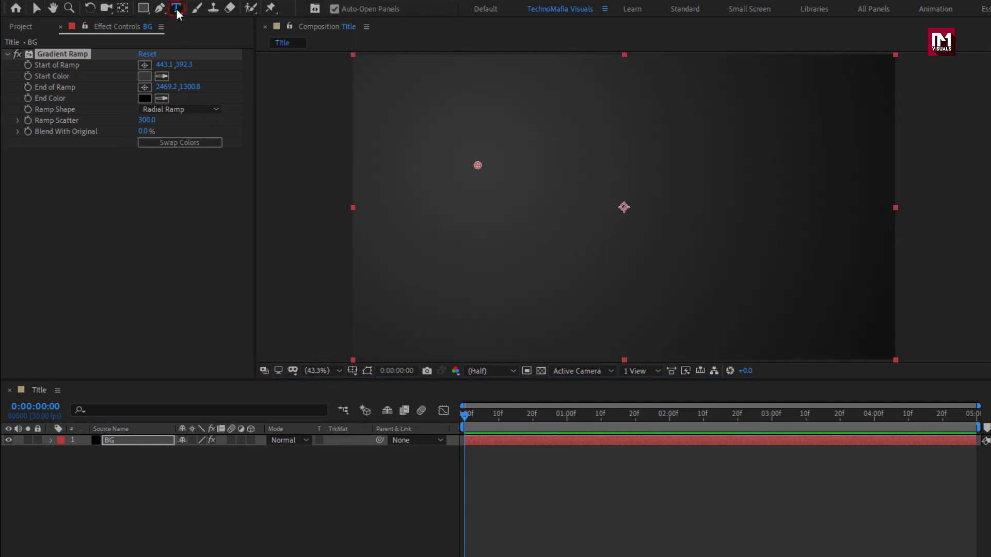
pyautogui.click(509, 217)
pyautogui.write('Cinematic')
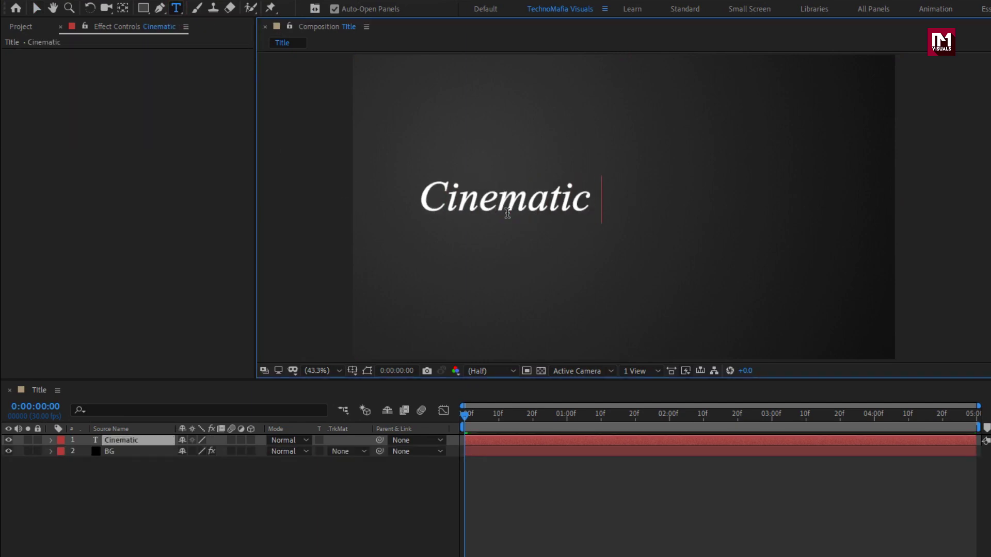
pyautogui.write(' Titl')
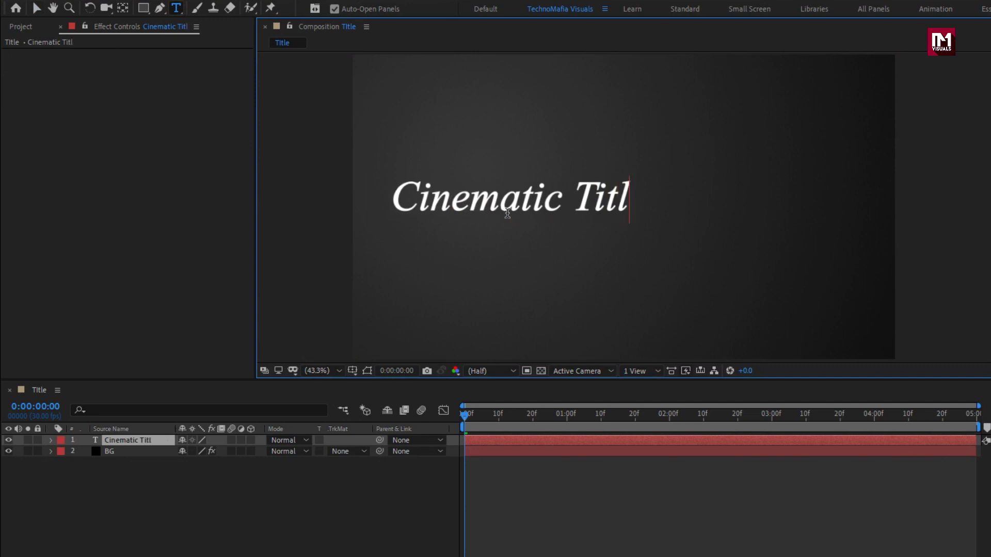
pyautogui.write('e')
pyautogui.press('Escape')
pyautogui.press('v')
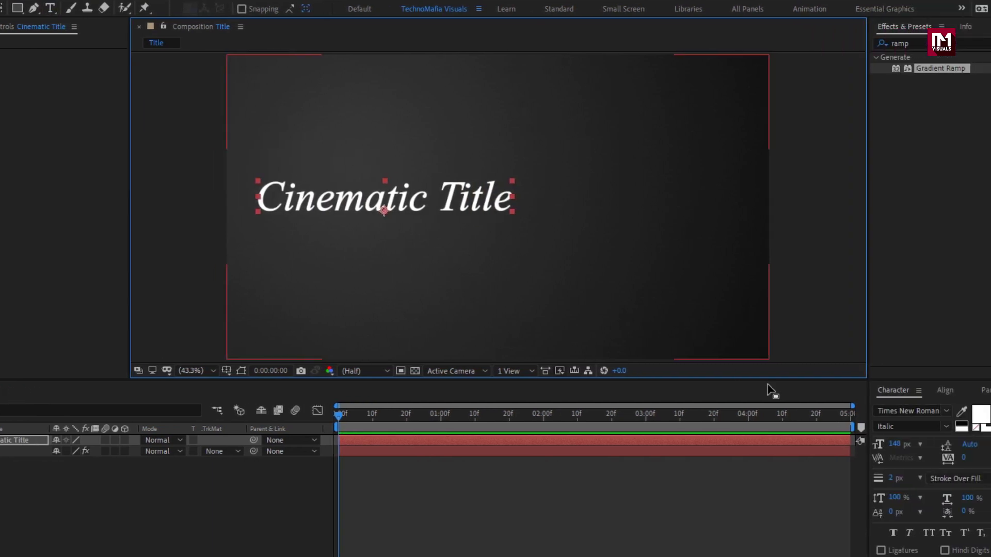
# - Set the title in Heritage at 143 px, centred horizontally and vertically
pyautogui.click(826, 410)
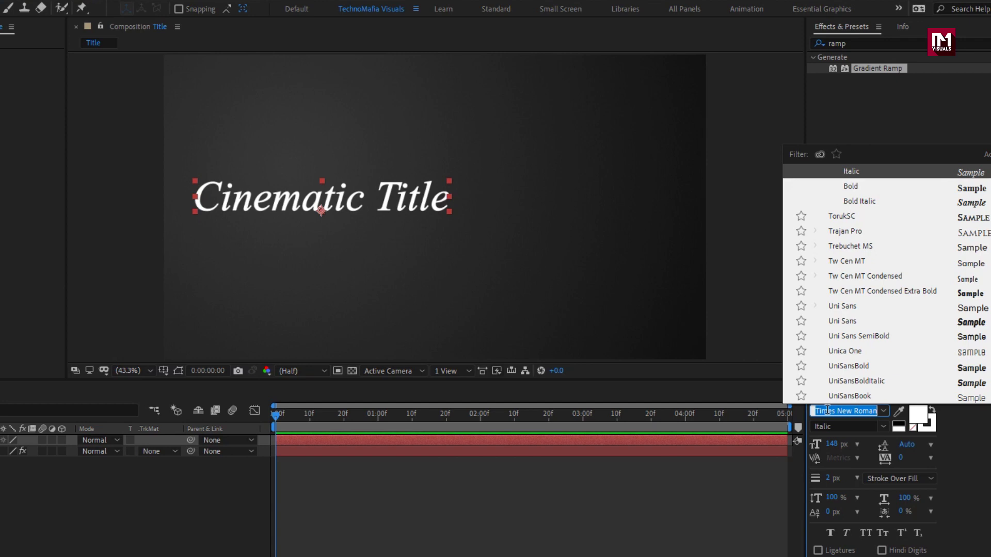
pyautogui.write('her')
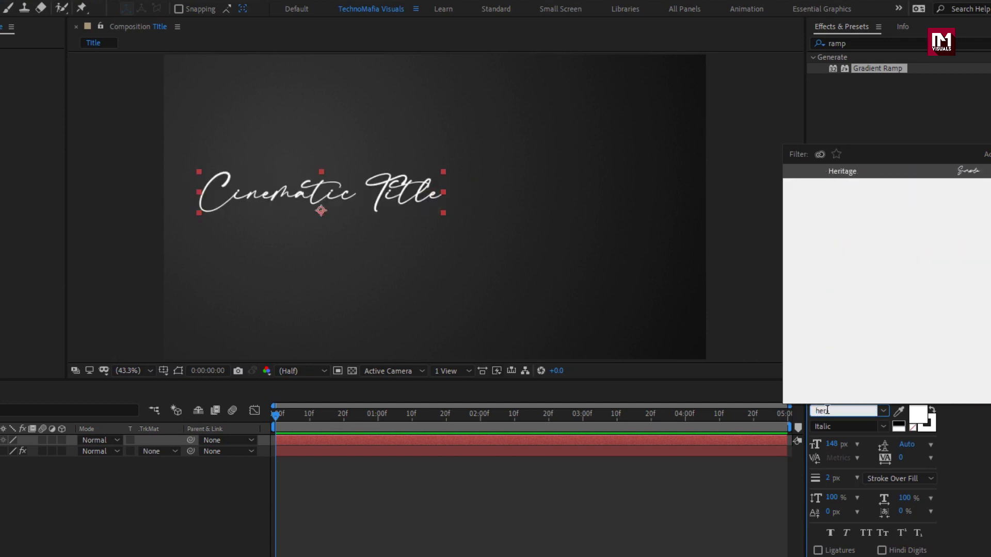
pyautogui.press('Return')
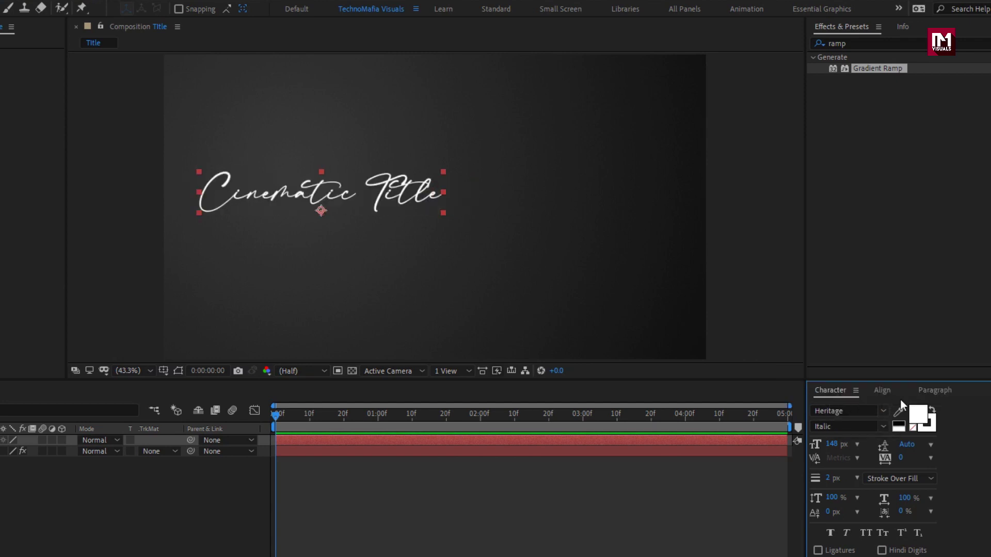
pyautogui.click(883, 391)
pyautogui.click(841, 423)
pyautogui.click(907, 423)
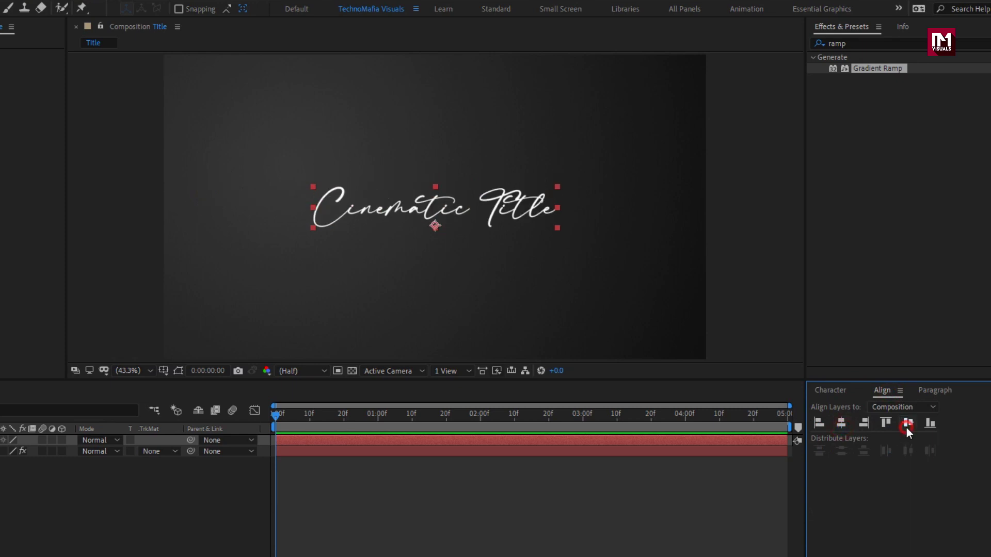
pyautogui.click(829, 391)
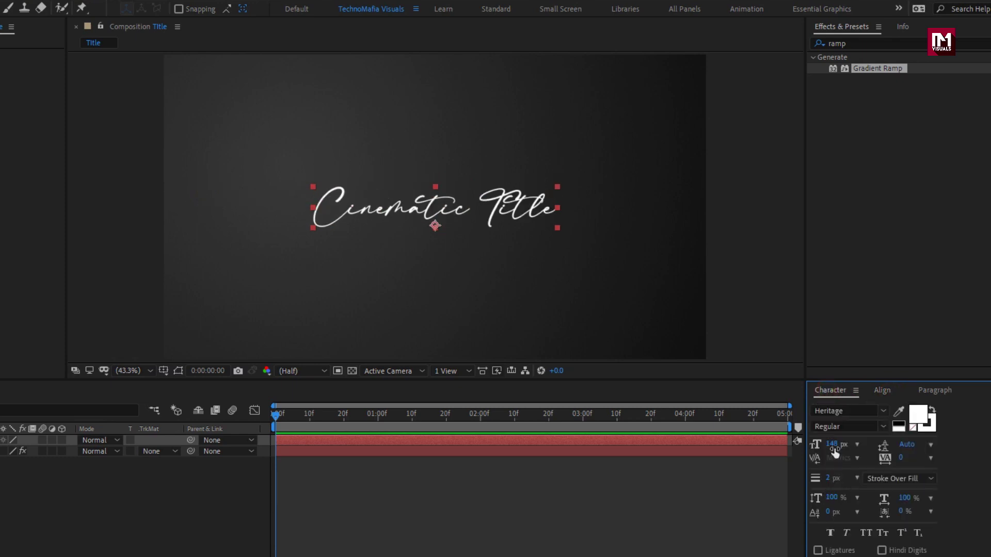
pyautogui.moveTo(832, 447); pyautogui.dragTo(829, 449)
# - Add an Opacity animator to the title with opacity set to 0%
pyautogui.click(144, 441)
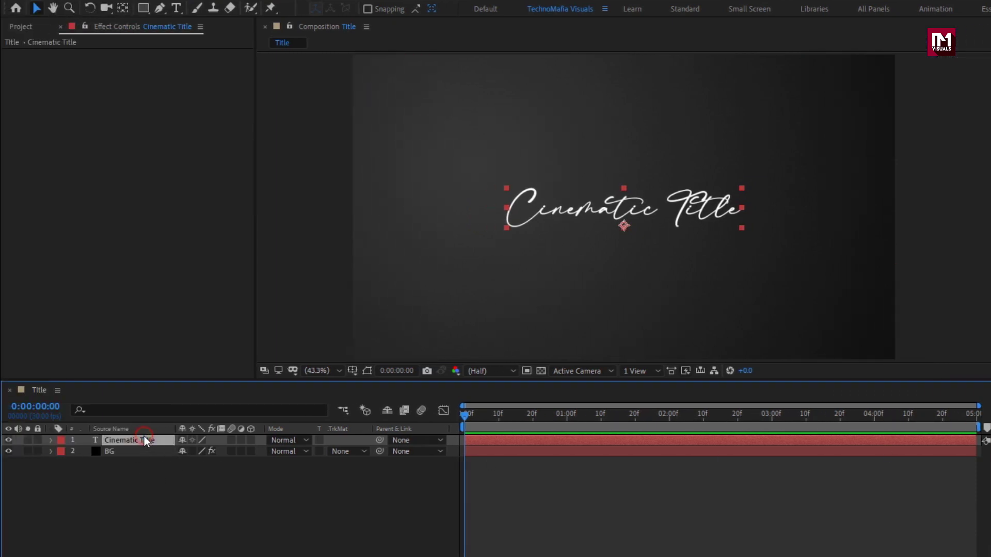
pyautogui.click(51, 440)
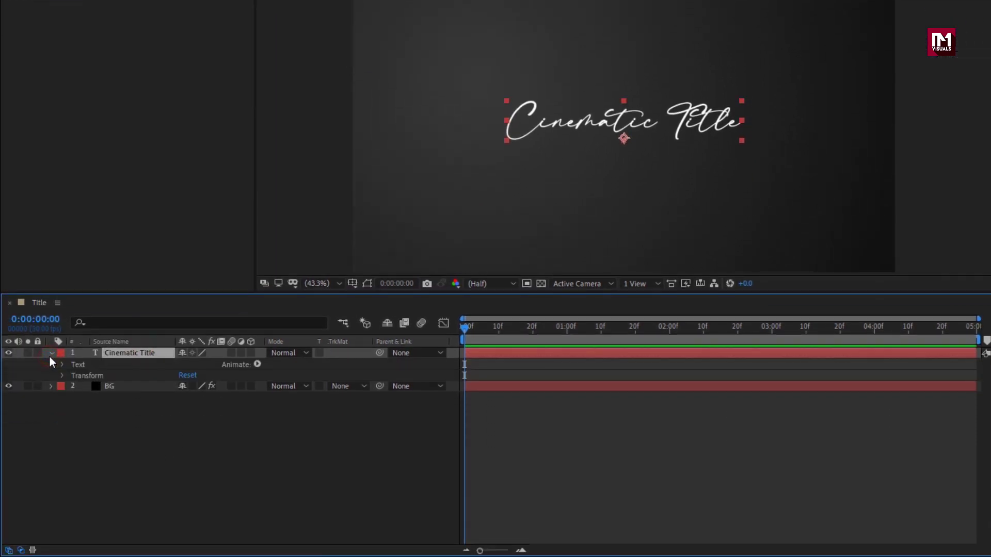
pyautogui.click(256, 364)
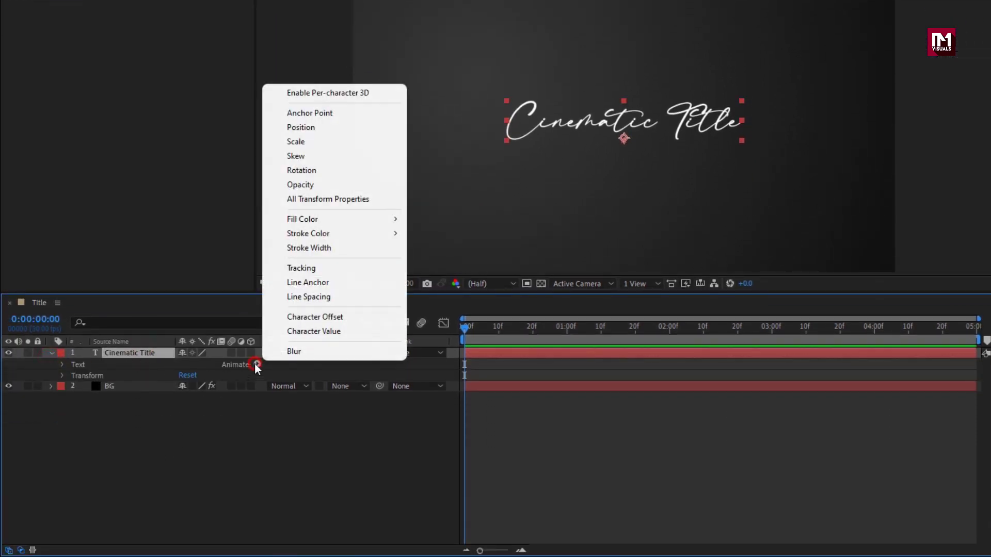
pyautogui.click(305, 187)
pyautogui.moveTo(187, 430); pyautogui.dragTo(87, 431)
# - Keyframe the range Offset from 0% at the start to 100% at four seconds
pyautogui.click(84, 419)
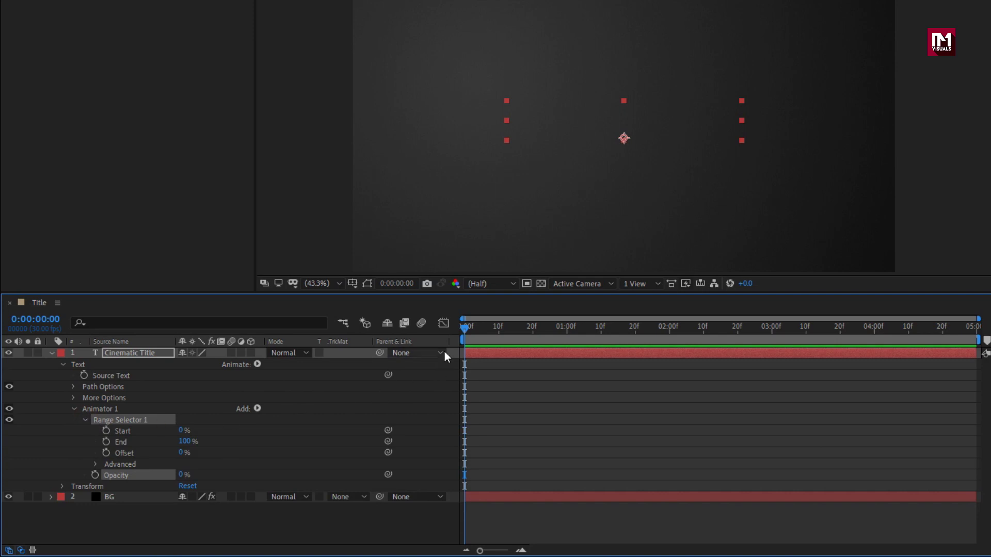
pyautogui.click(90, 452)
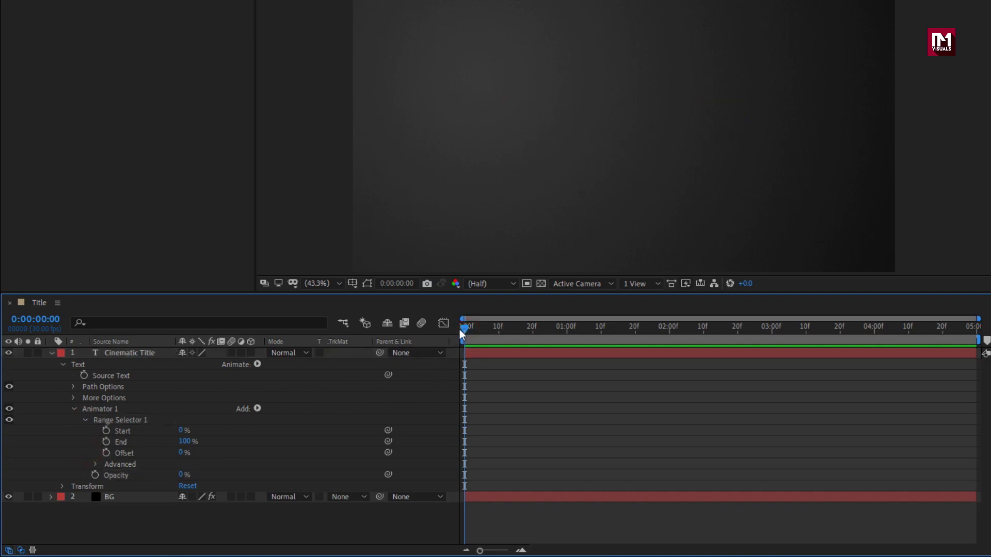
pyautogui.click(106, 452)
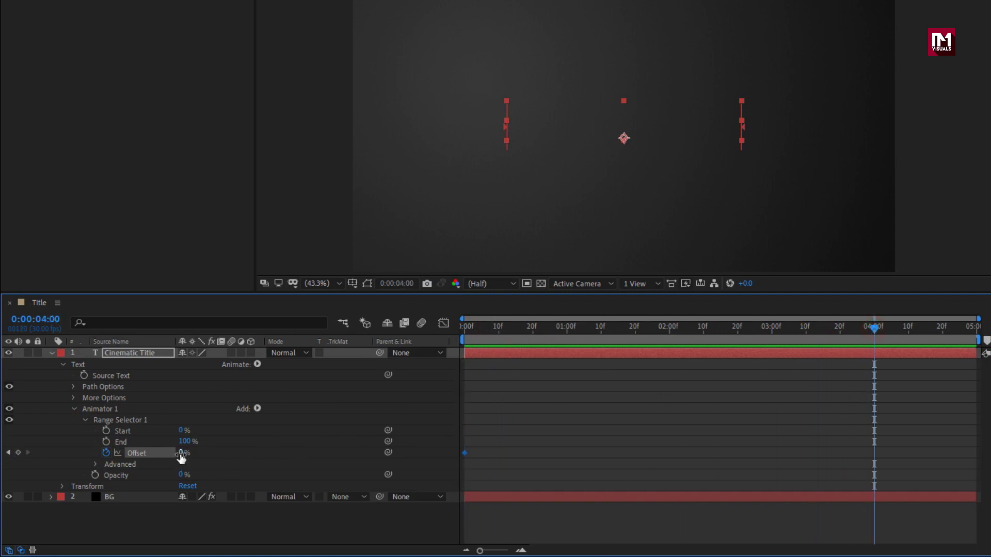
pyautogui.moveTo(181, 454); pyautogui.dragTo(302, 454)
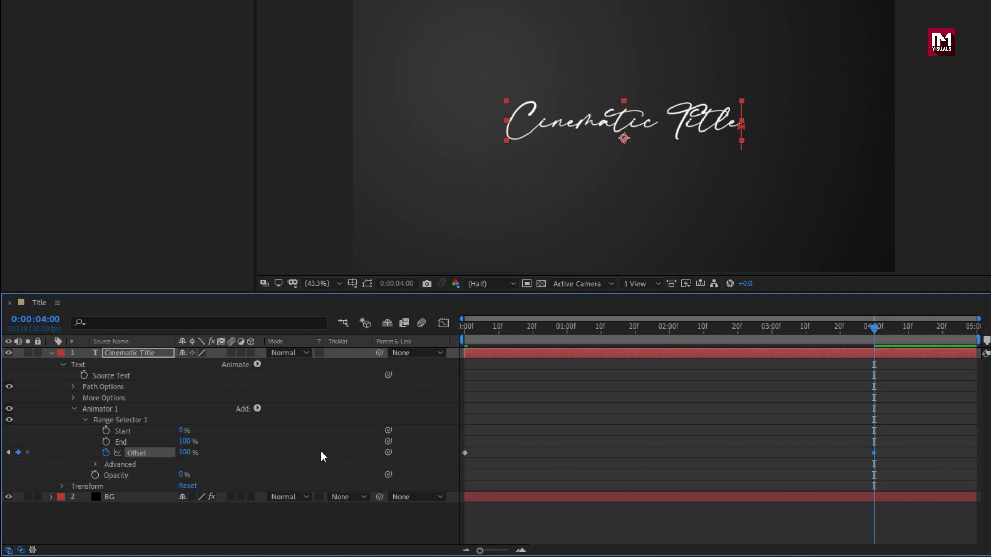
# - Set the range shape to Ramp Up and randomize the character order
pyautogui.click(94, 464)
pyautogui.scroll(-3, 73, 453)
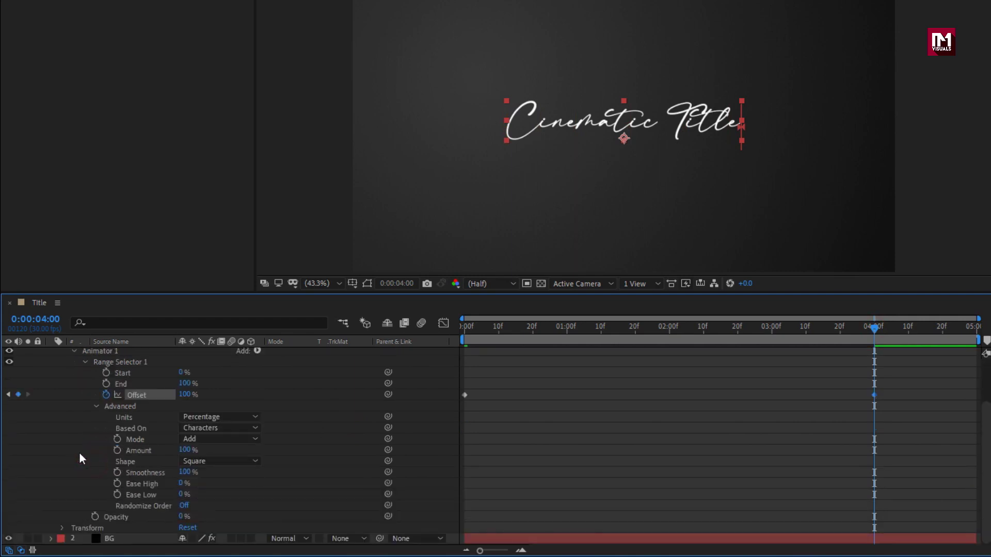
pyautogui.click(230, 461)
pyautogui.click(231, 489)
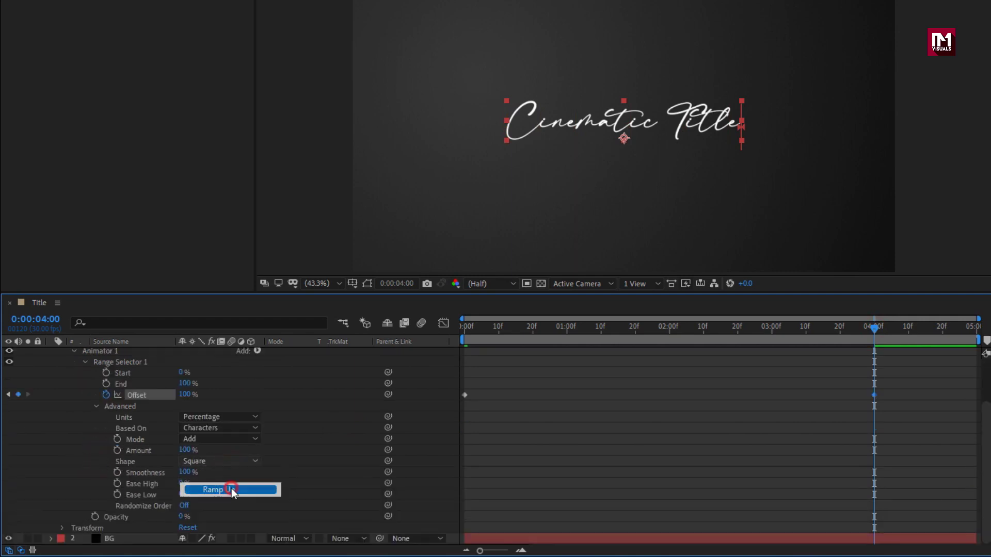
pyautogui.click(184, 506)
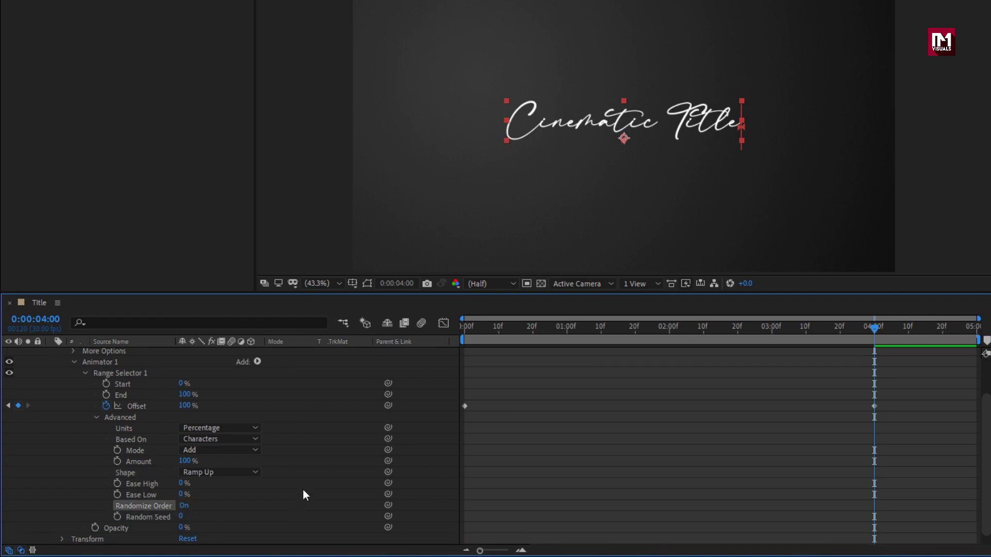
pyautogui.scroll(-1, 304, 494)
pyautogui.moveTo(531, 330); pyautogui.dragTo(641, 333)
# - Add Scale at 250% to the title's text animator
pyautogui.scroll(5, 288, 407)
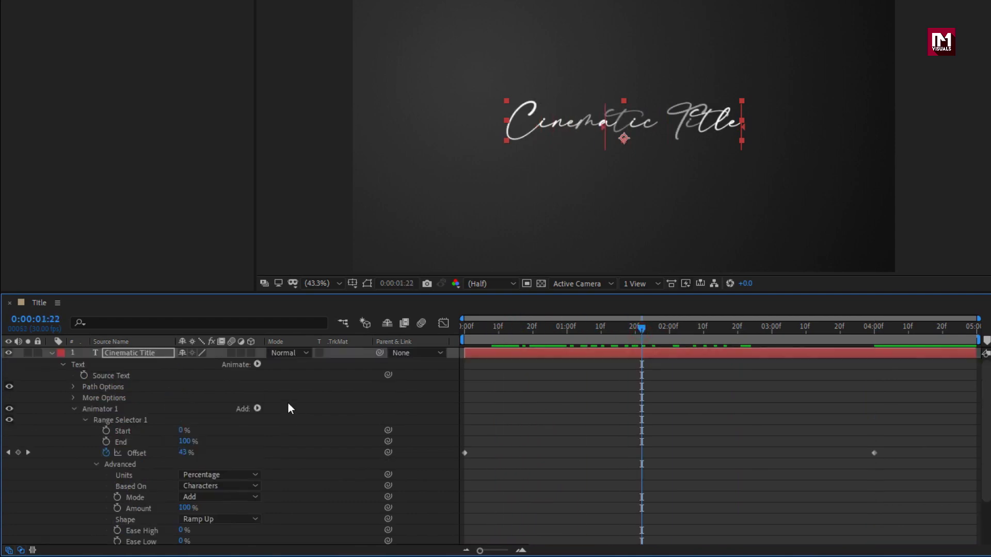
pyautogui.click(257, 408)
pyautogui.moveTo(309, 413)
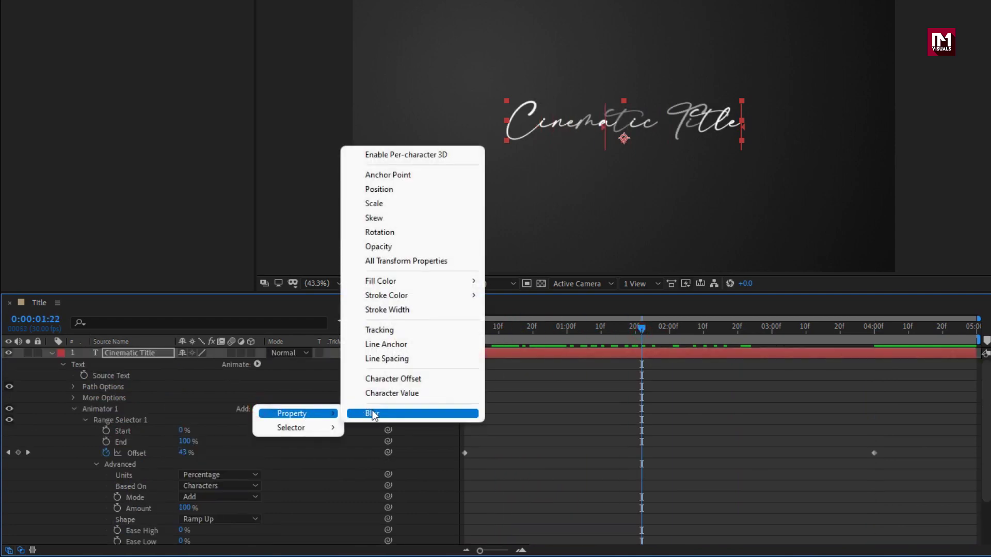
pyautogui.click(382, 206)
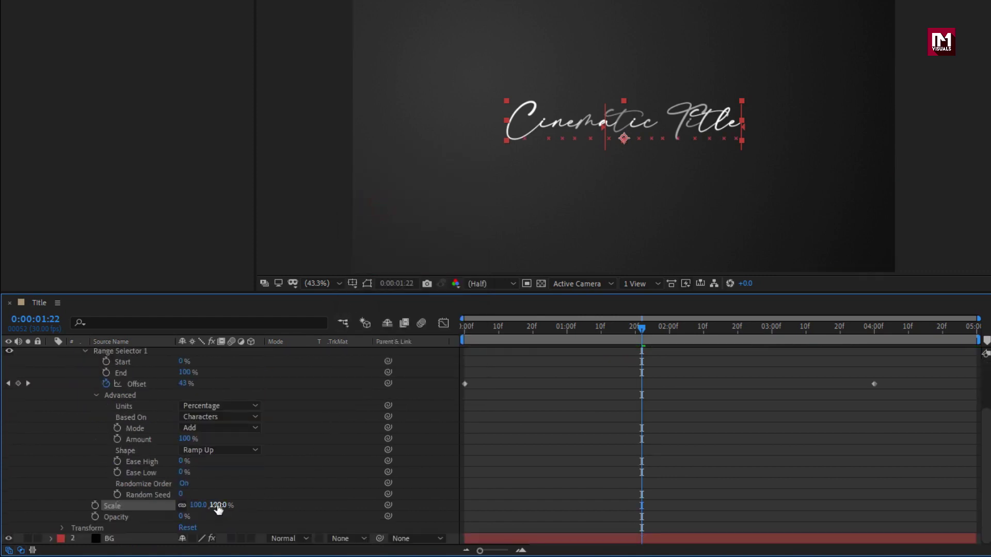
pyautogui.click(217, 505)
pyautogui.press('Return')
# - Add Blur of 100 to the animator and preview the blurred reveal
pyautogui.scroll(3, 213, 518)
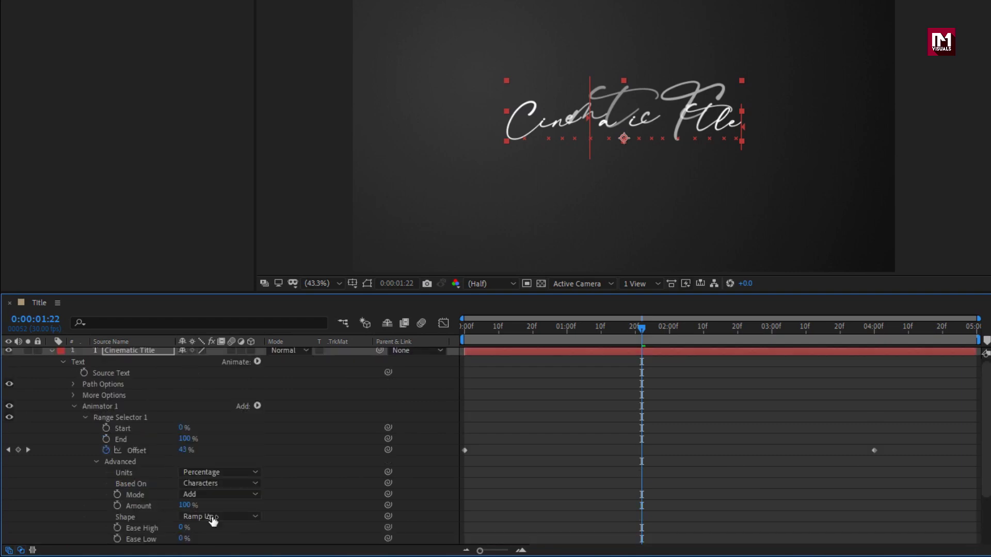
pyautogui.click(258, 409)
pyautogui.moveTo(300, 413)
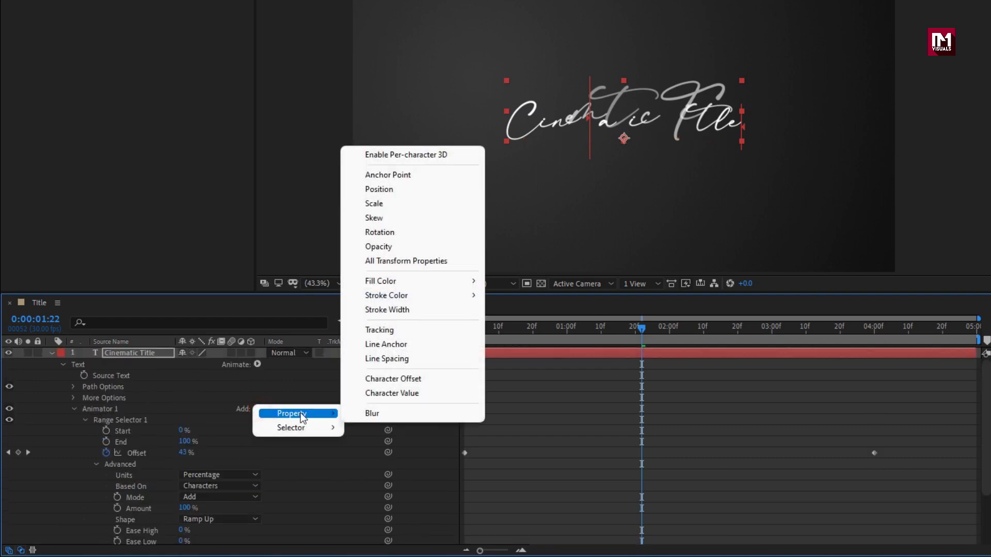
pyautogui.click(408, 415)
pyautogui.scroll(-3, 365, 423)
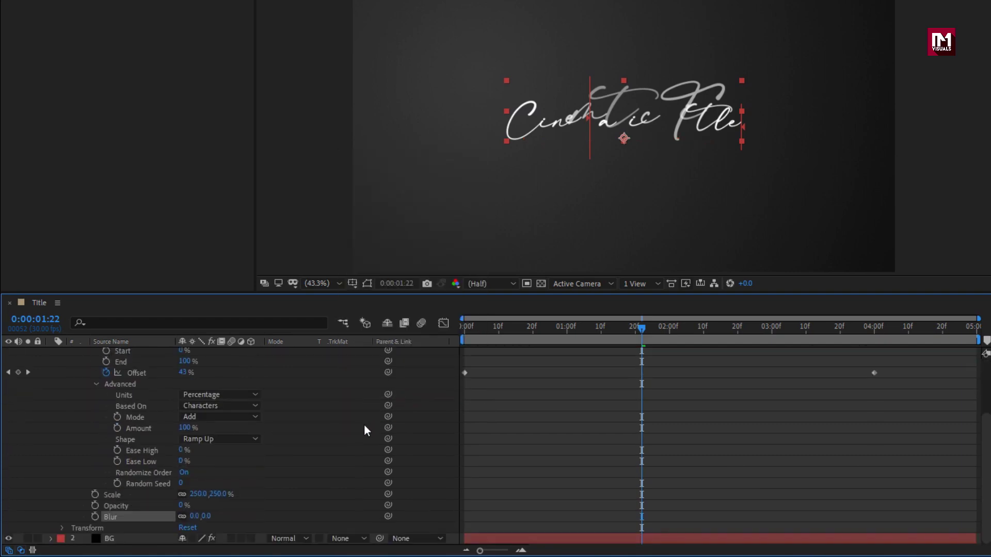
pyautogui.click(209, 516)
pyautogui.write('100')
pyautogui.press('Return')
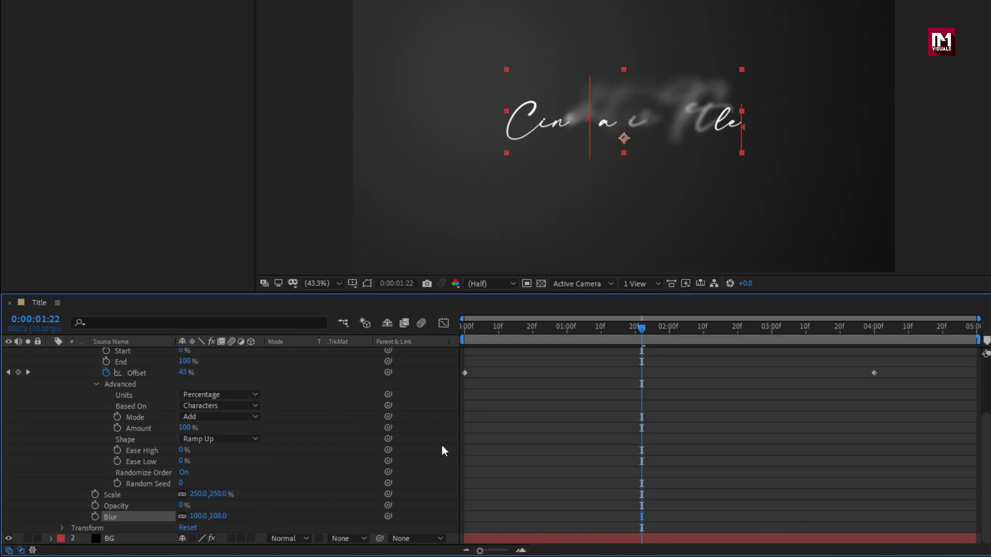
pyautogui.moveTo(478, 341); pyautogui.dragTo(456, 333)
# - Keyframe the title layer's opacity from 0% at frame zero to 100% at 0:00:02:00
pyautogui.press('t')
pyautogui.scroll(3, 157, 378)
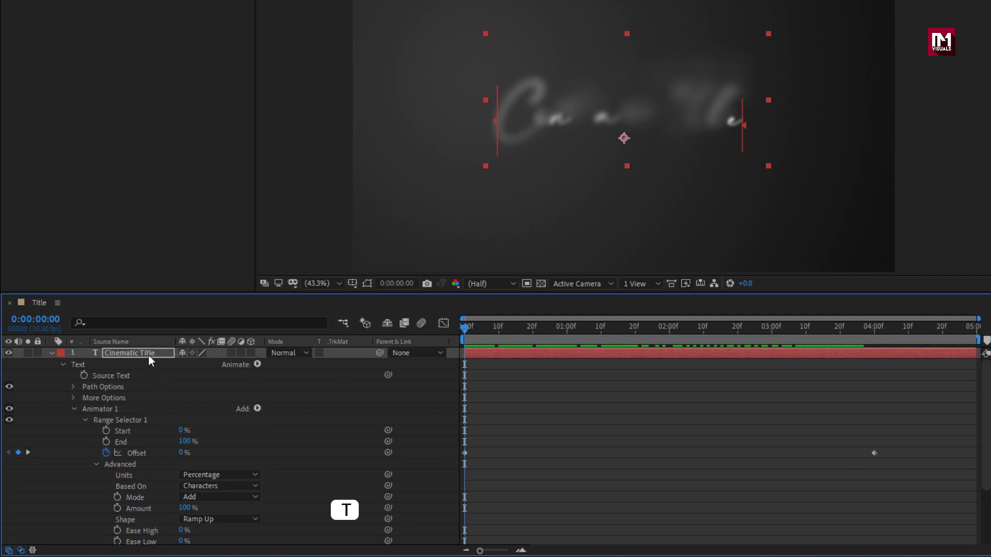
pyautogui.click(148, 356)
pyautogui.press('t')
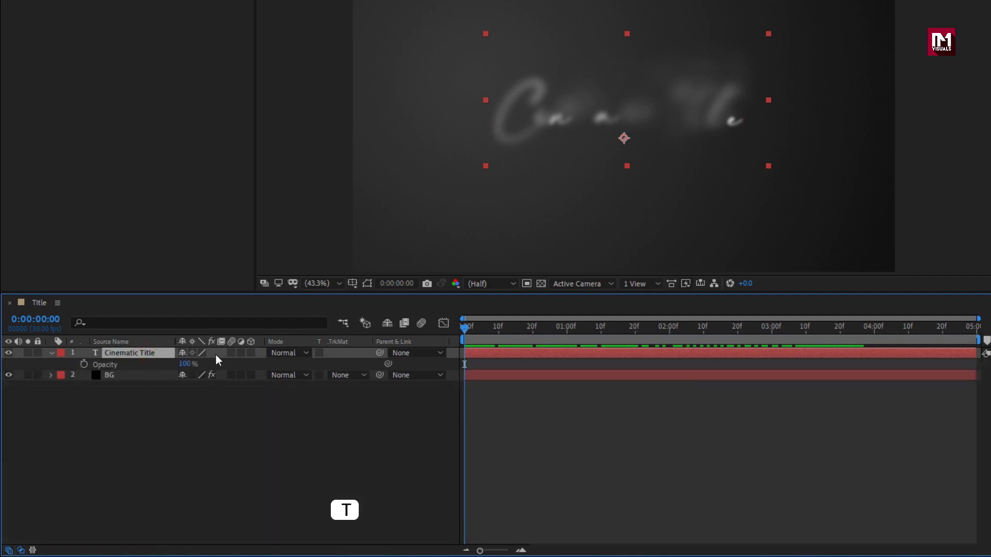
pyautogui.moveTo(534, 334); pyautogui.dragTo(670, 335)
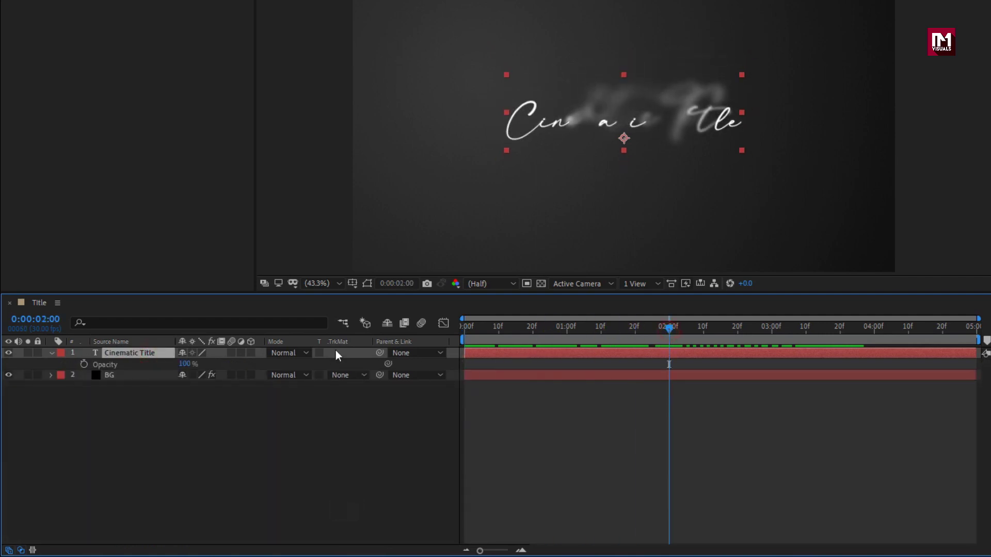
pyautogui.click(85, 364)
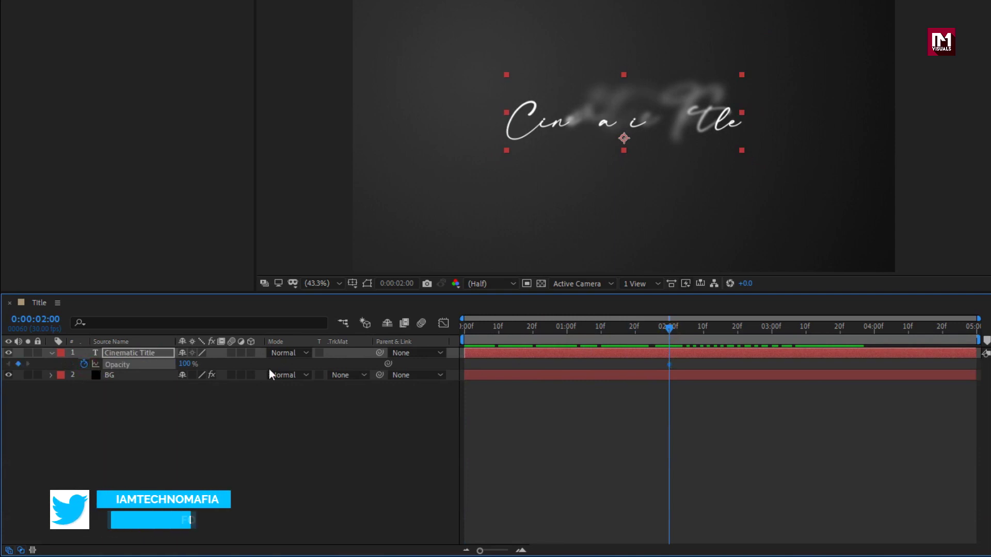
pyautogui.click(463, 330)
pyautogui.click(184, 364)
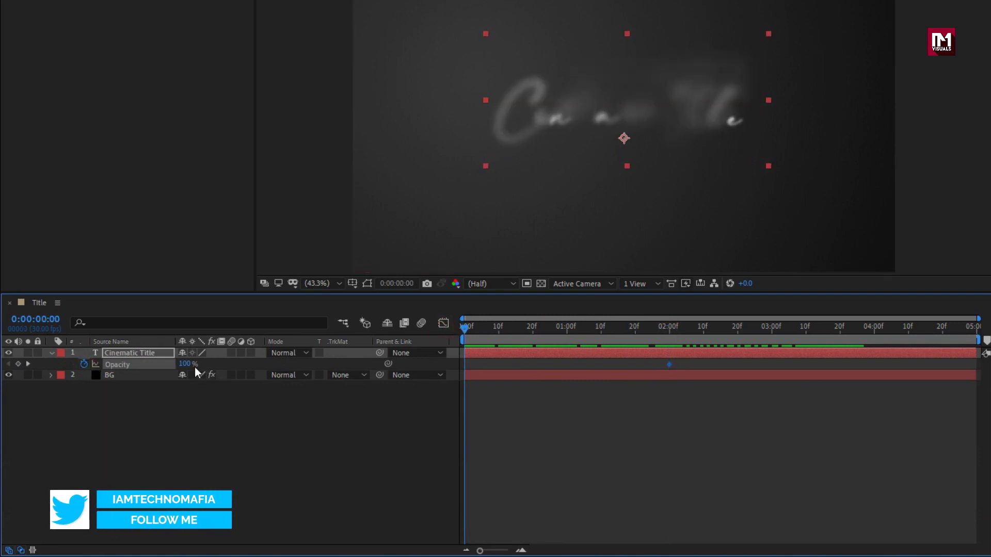
pyautogui.write('0')
pyautogui.press('Return')
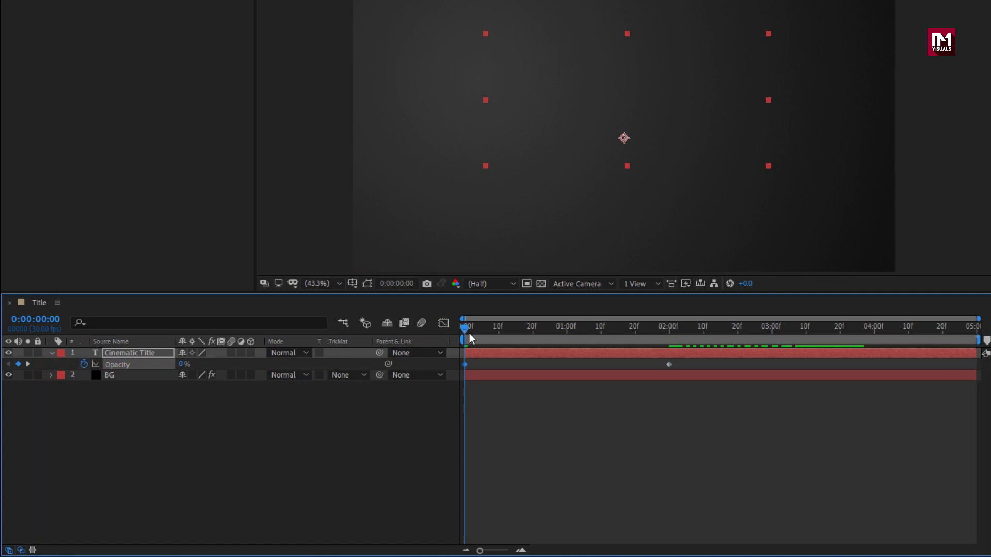
pyautogui.moveTo(465, 329); pyautogui.dragTo(704, 346)
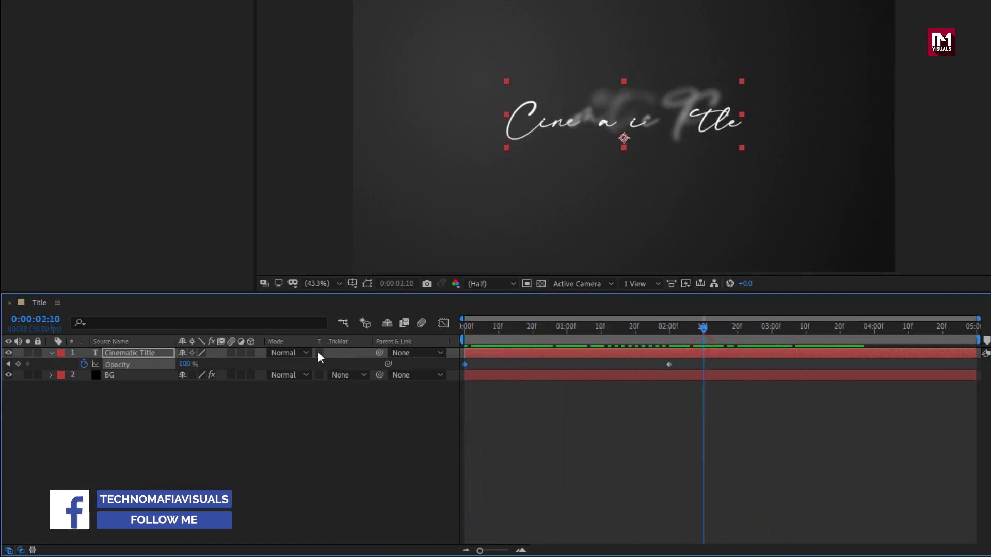
# - Make the title a 3D layer and add Camera 1 with default settings
pyautogui.click(251, 352)
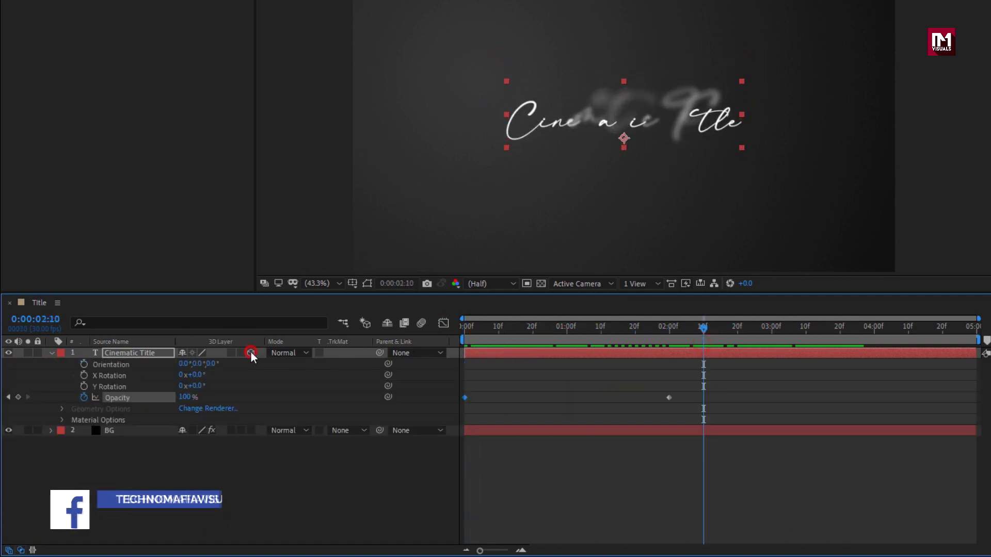
pyautogui.click(51, 354)
pyautogui.click(141, 401)
pyautogui.rightClick(141, 401)
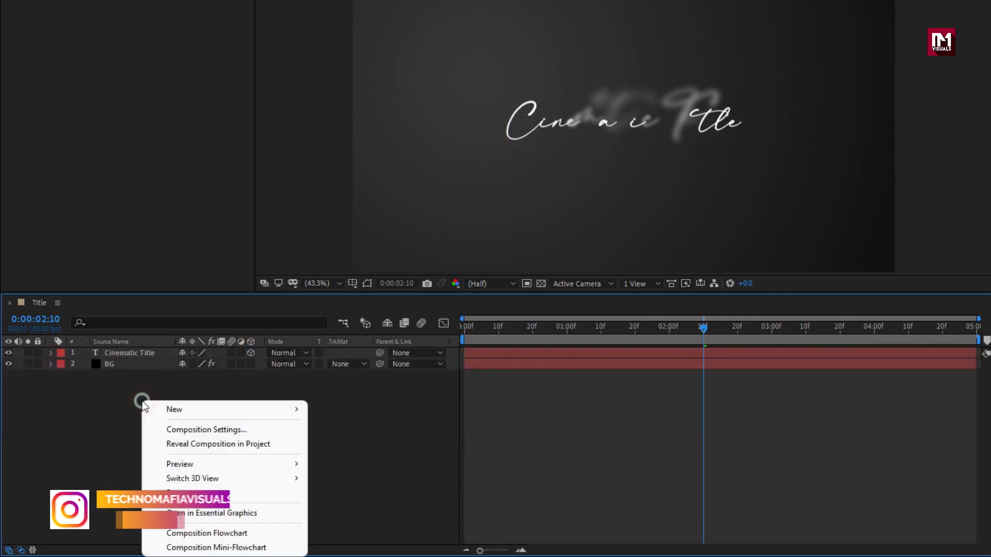
pyautogui.moveTo(212, 409)
pyautogui.click(376, 474)
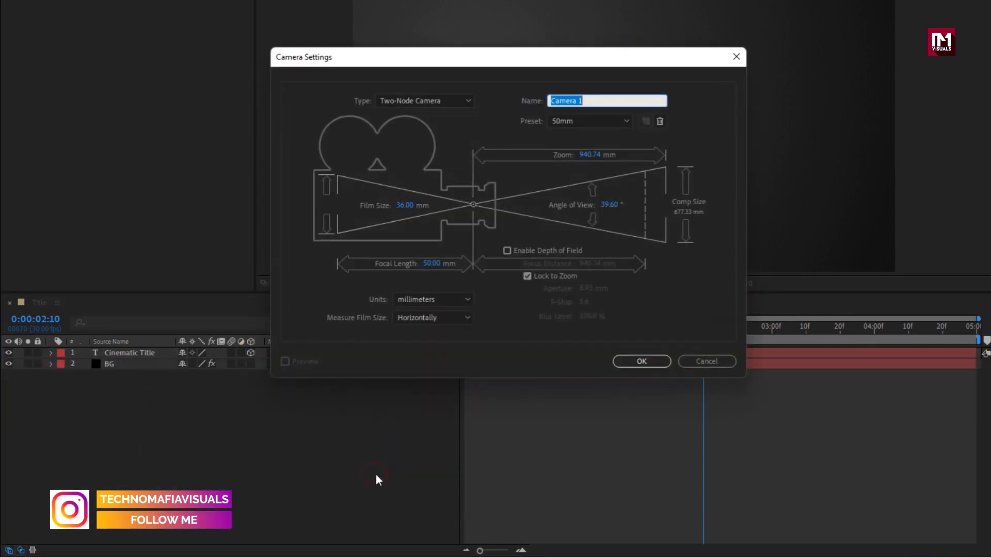
pyautogui.click(639, 361)
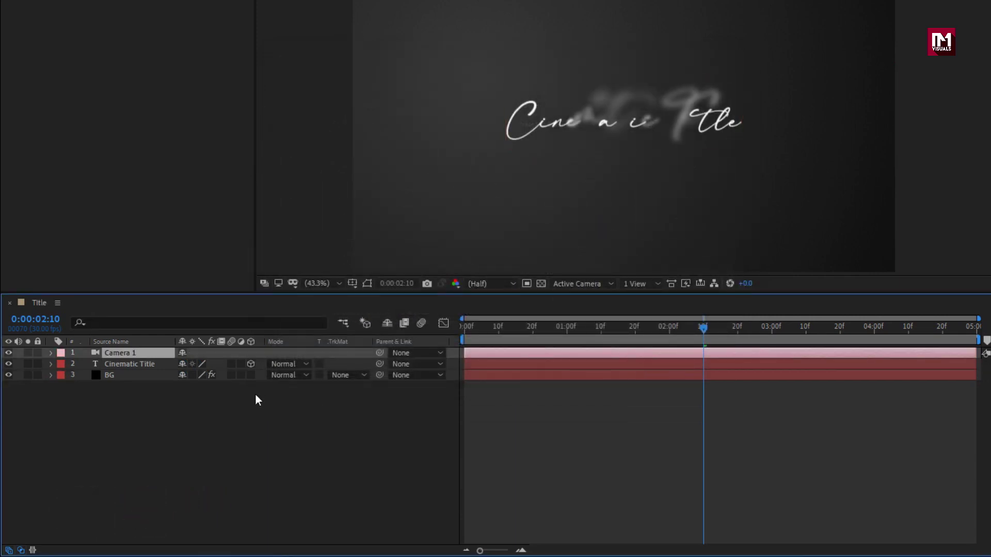
# - Add a 3D Null 1 and parent Camera 1 to it
pyautogui.rightClick(240, 393)
pyautogui.moveTo(317, 405)
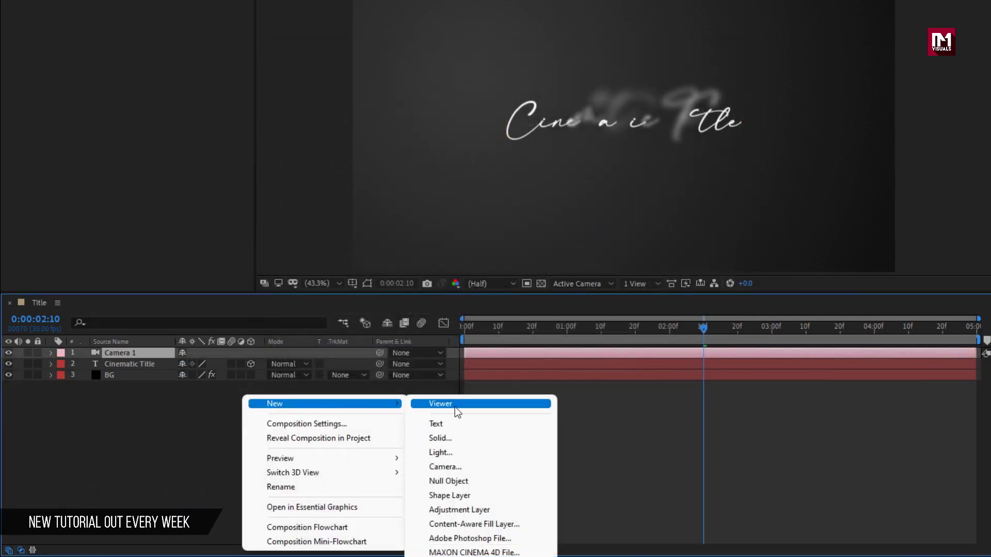
pyautogui.click(461, 480)
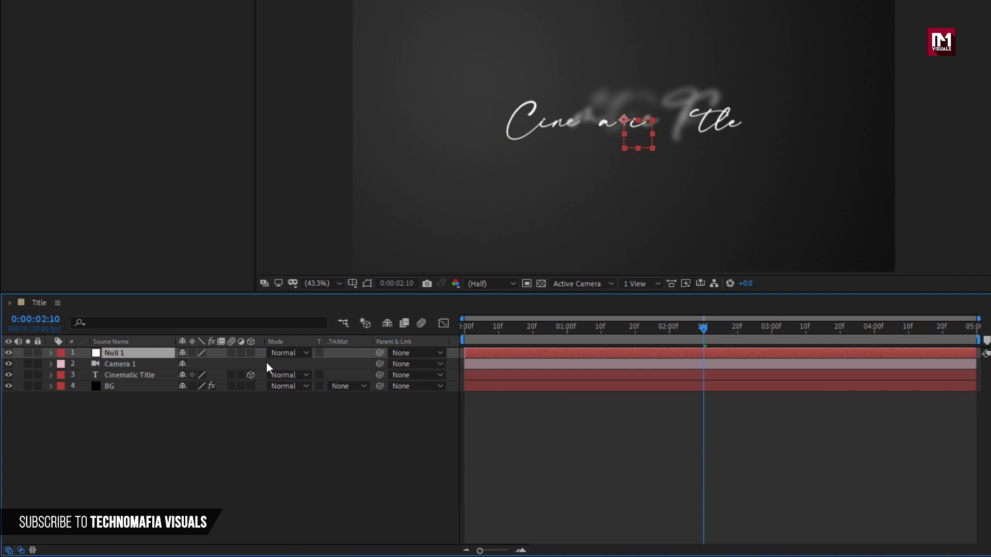
pyautogui.click(251, 353)
pyautogui.click(116, 364)
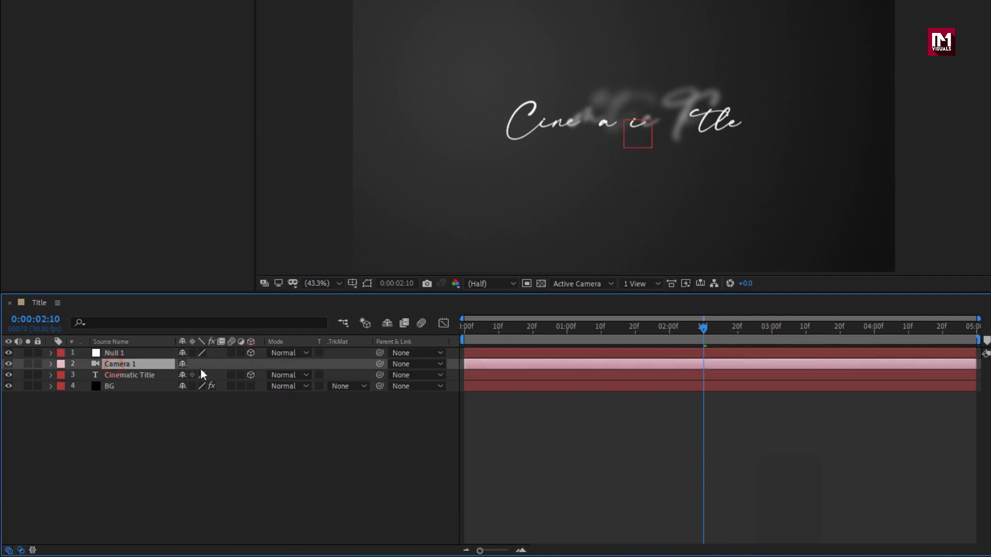
pyautogui.click(408, 366)
pyautogui.click(482, 399)
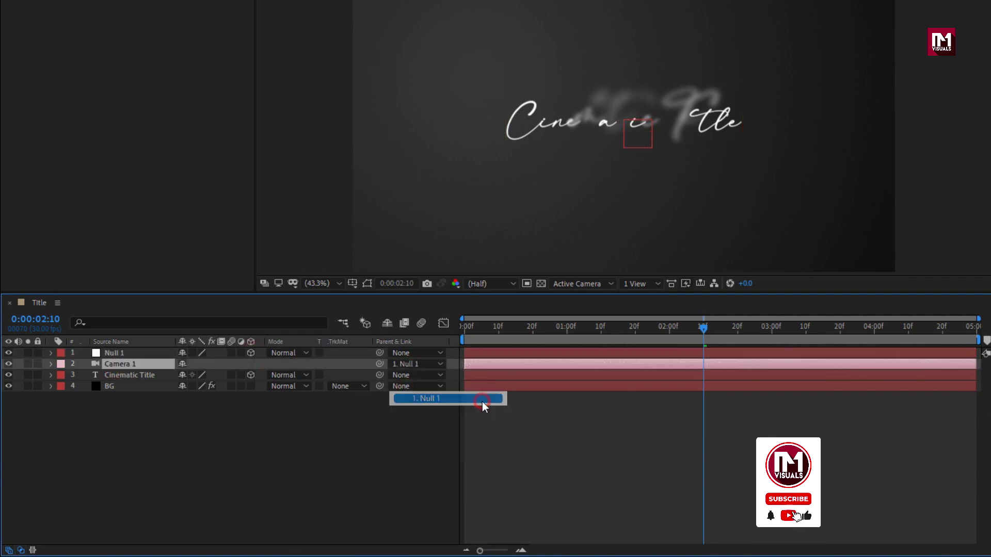
# - Keyframe Null 1's position at 0:00:04:29 with Z set to -481
pyautogui.press('p')
pyautogui.click(110, 351)
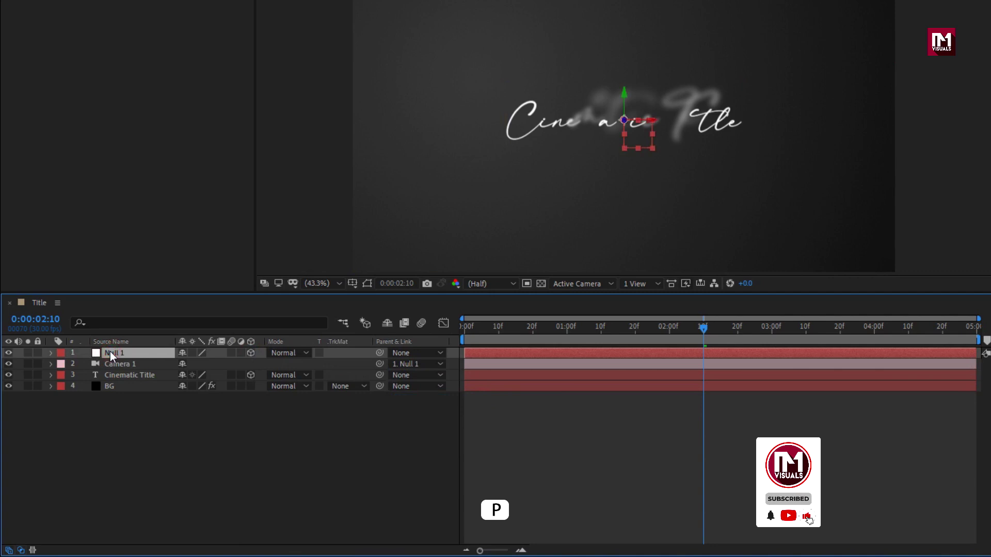
pyautogui.press('p')
pyautogui.moveTo(763, 338); pyautogui.dragTo(974, 337)
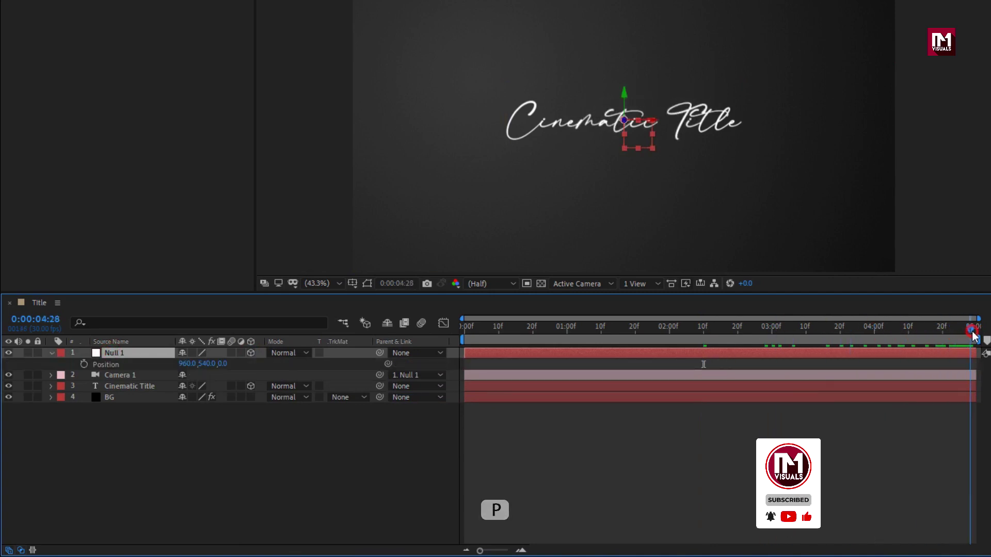
pyautogui.click(84, 364)
pyautogui.moveTo(216, 364); pyautogui.dragTo(5, 369)
pyautogui.moveTo(230, 371); pyautogui.dragTo(142, 368)
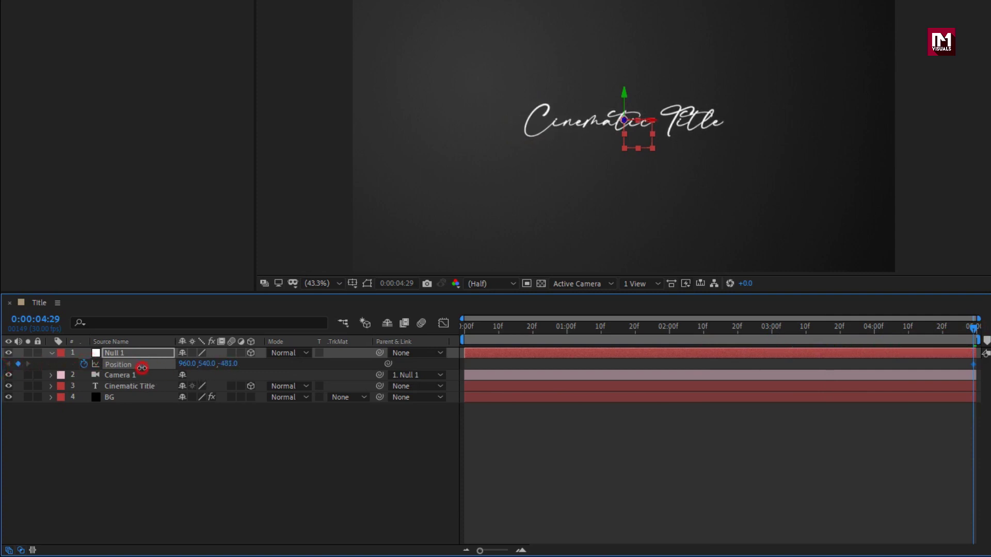
# - Set Null 1's starting Z position to 669 and preview the camera move
pyautogui.press('Home')
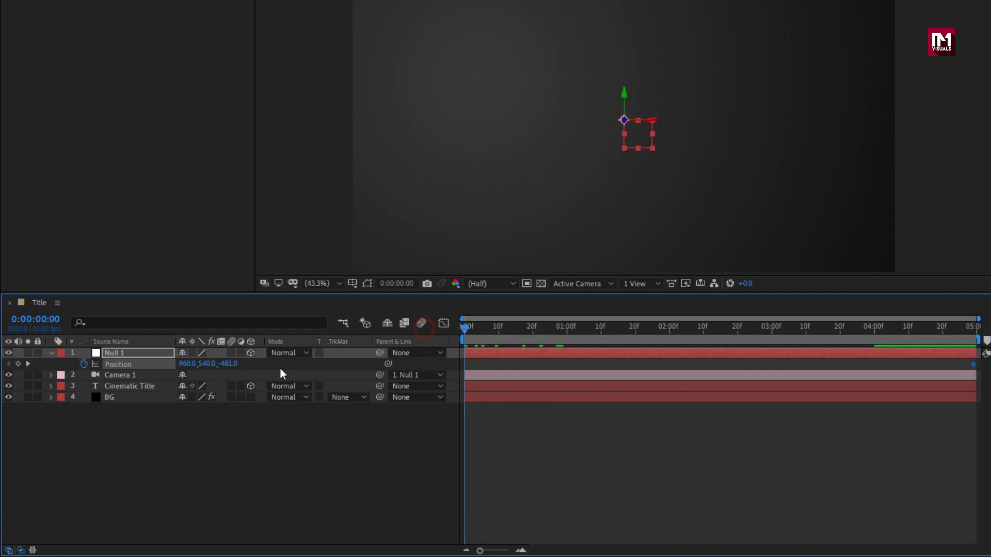
pyautogui.moveTo(230, 368); pyautogui.dragTo(789, 356)
pyautogui.moveTo(227, 364); pyautogui.dragTo(409, 367)
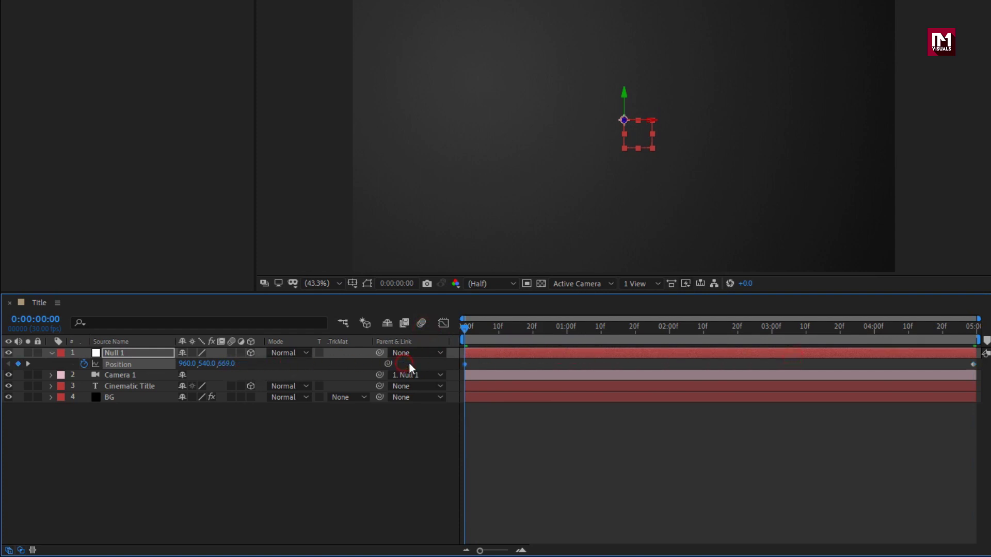
pyautogui.moveTo(462, 330)
pyautogui.mouseDown()
pyautogui.moveTo(951, 329)
pyautogui.moveTo(461, 333)
pyautogui.mouseUp()
pyautogui.click(51, 354)
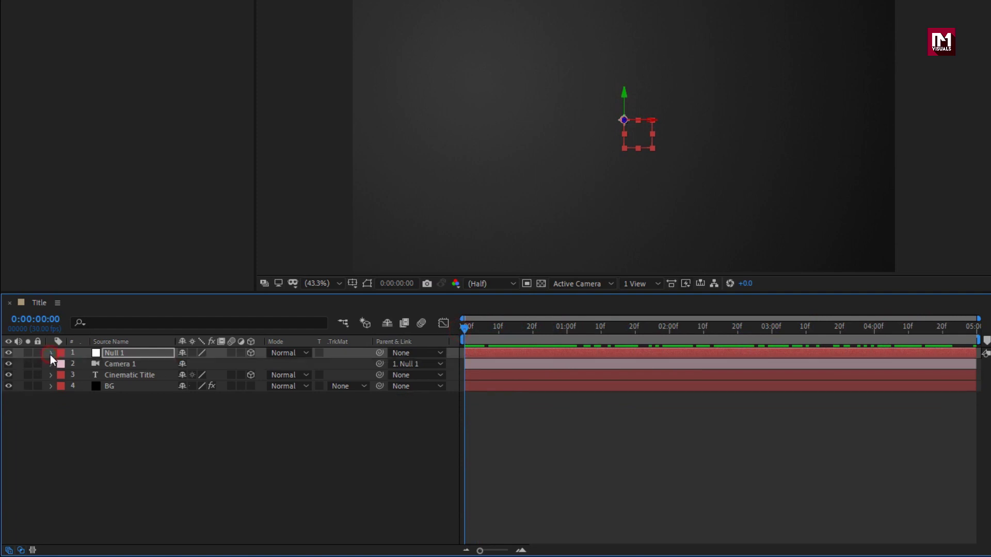
pyautogui.click(98, 420)
# - Add Adjustment Layer 1 at the top of the Title composition
pyautogui.click(686, 329)
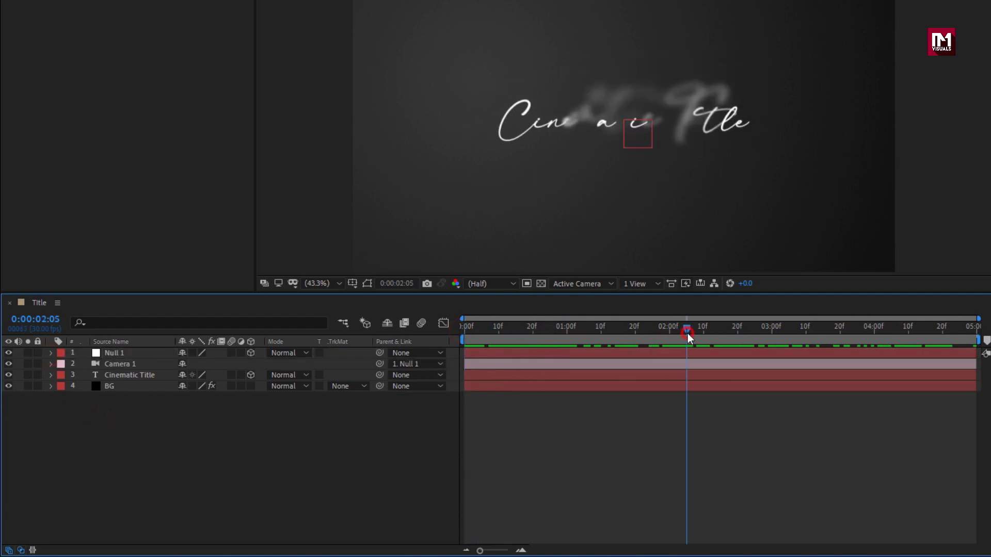
pyautogui.rightClick(215, 412)
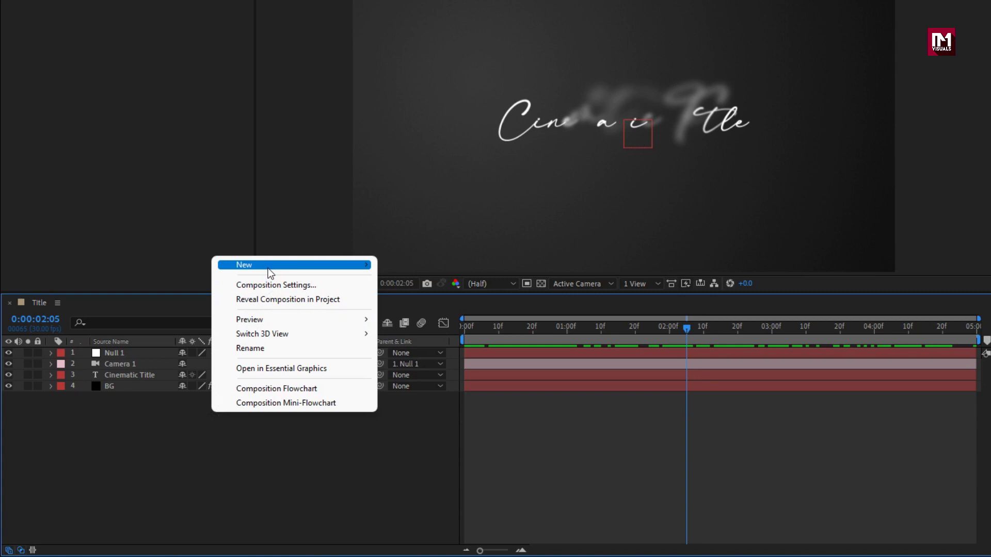
pyautogui.moveTo(271, 266)
pyautogui.click(458, 369)
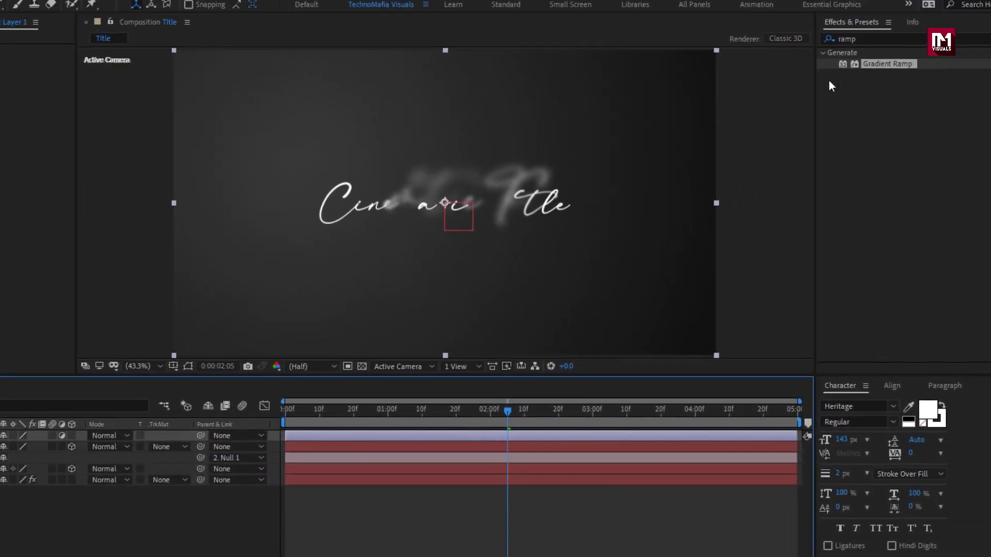
# - Search the effects for 'expo' and pick Color Correction > Exposure
pyautogui.click(835, 43)
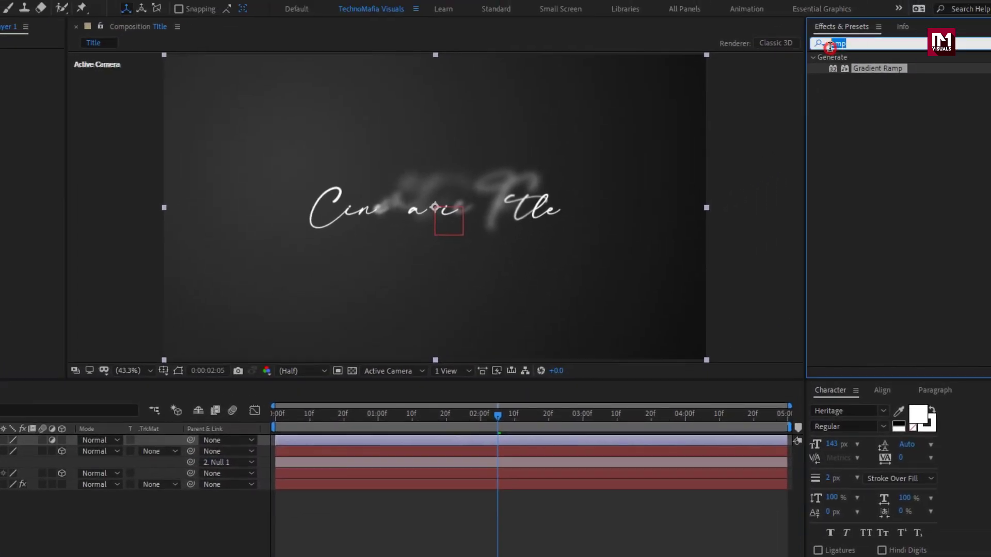
pyautogui.write('expos')
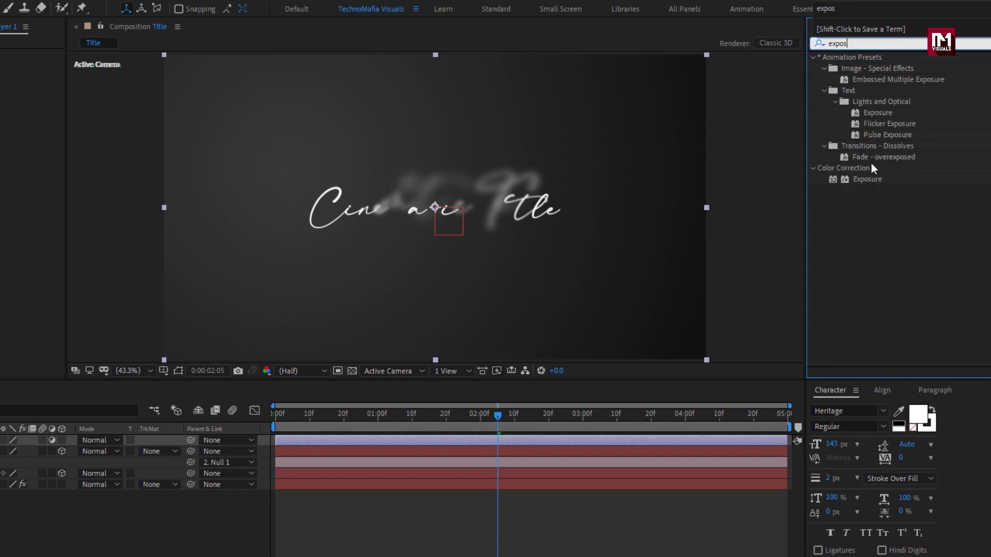
pyautogui.click(878, 183)
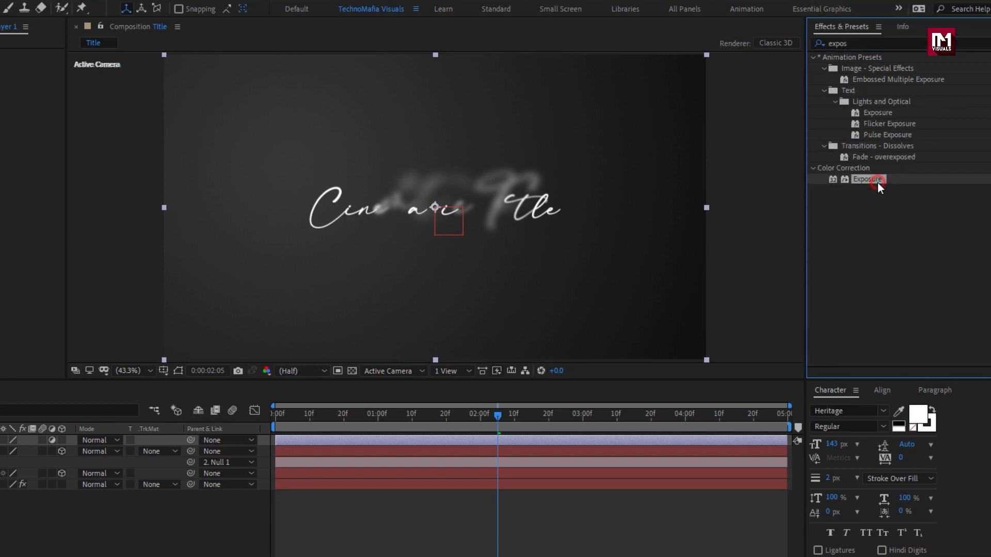
# - Apply Exposure to Adjustment Layer 1 on Individual Channels with Red Exposure 1.25
pyautogui.doubleClick(878, 183)
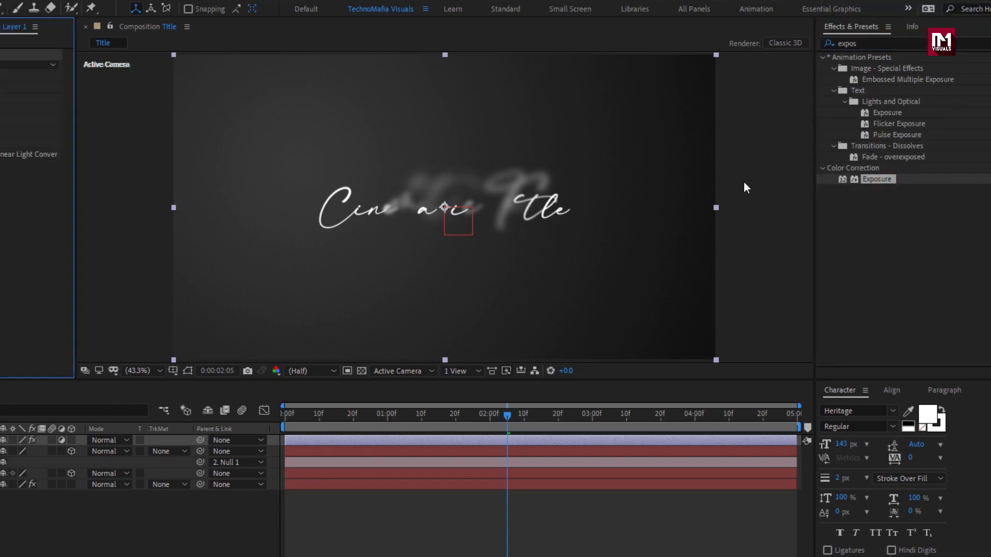
pyautogui.click(175, 66)
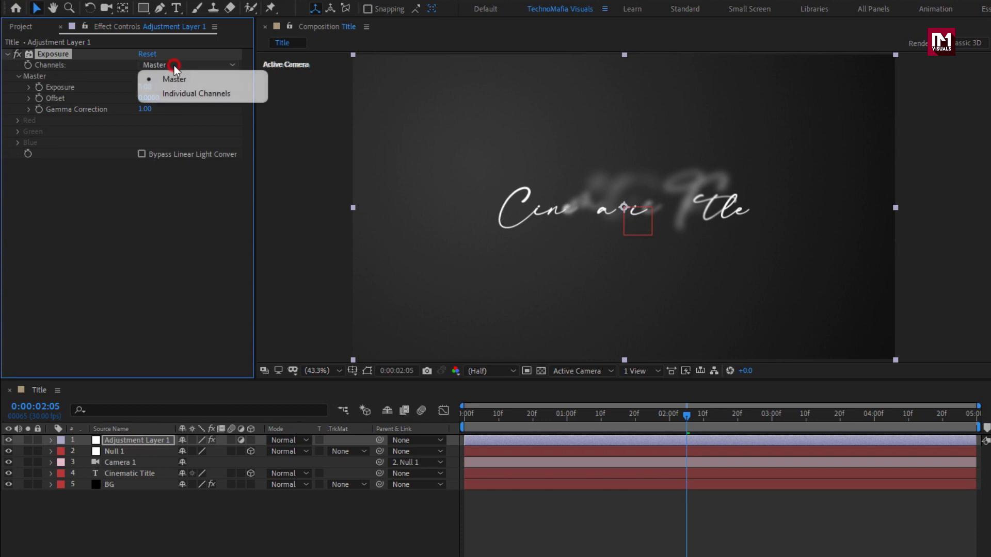
pyautogui.click(208, 93)
pyautogui.click(145, 98)
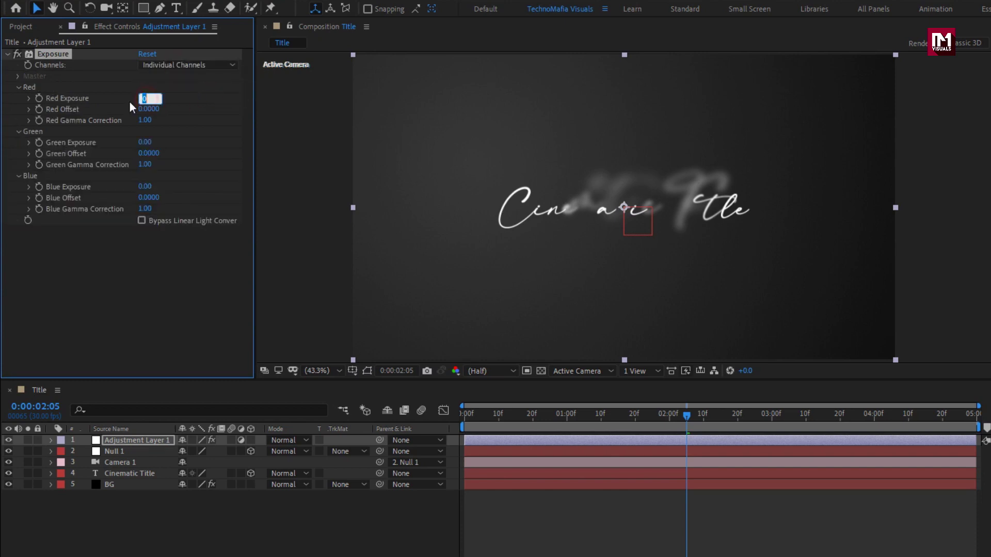
pyautogui.write('1.25')
pyautogui.press('Return')
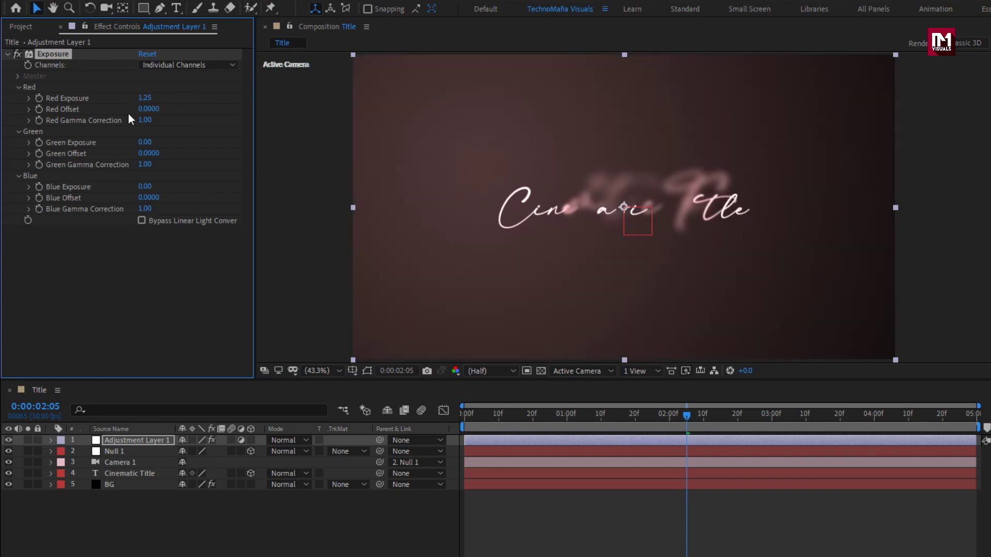
pyautogui.click(21, 27)
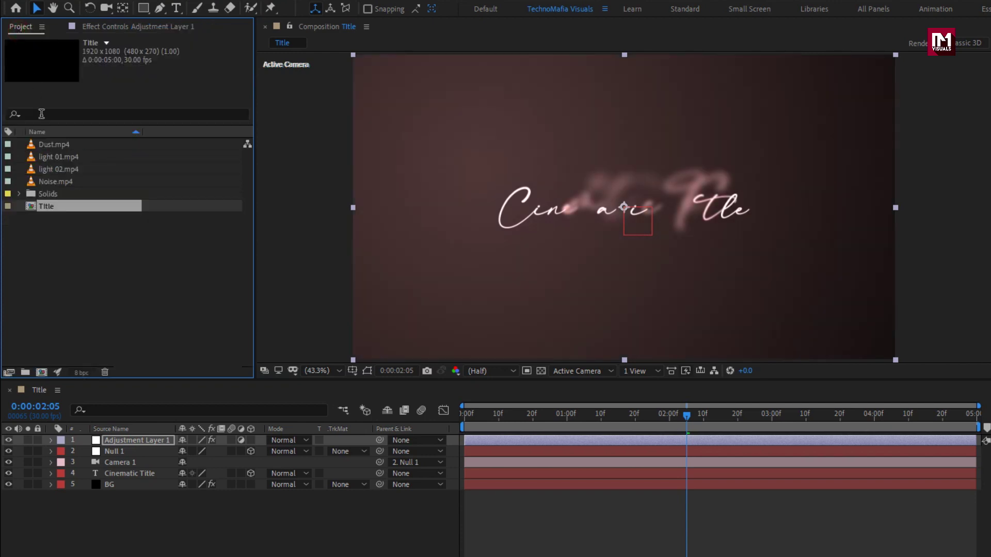
# - Add Dust.mp4 as the top layer of the comp, blended in Overlay mode
pyautogui.click(51, 144)
pyautogui.moveTo(48, 147); pyautogui.dragTo(144, 439)
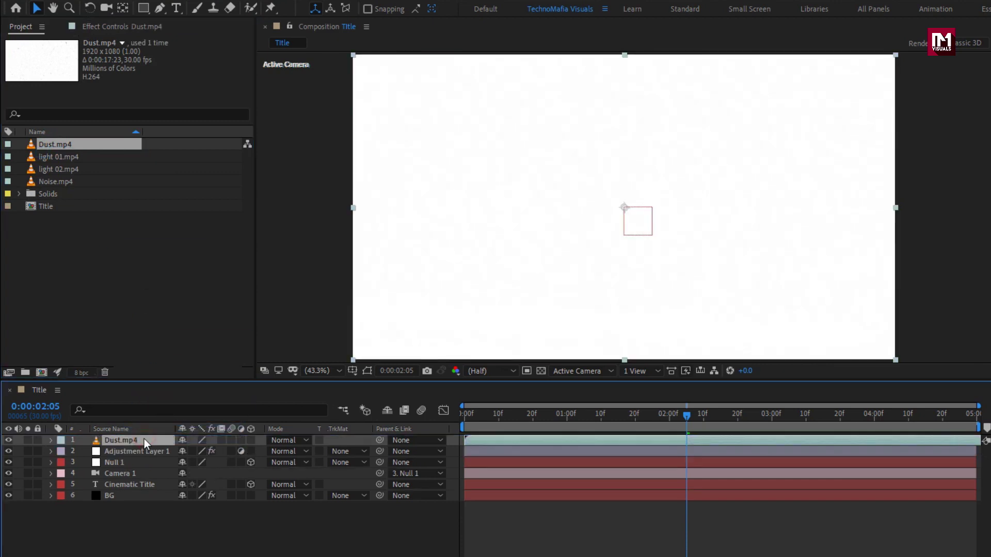
pyautogui.click(286, 442)
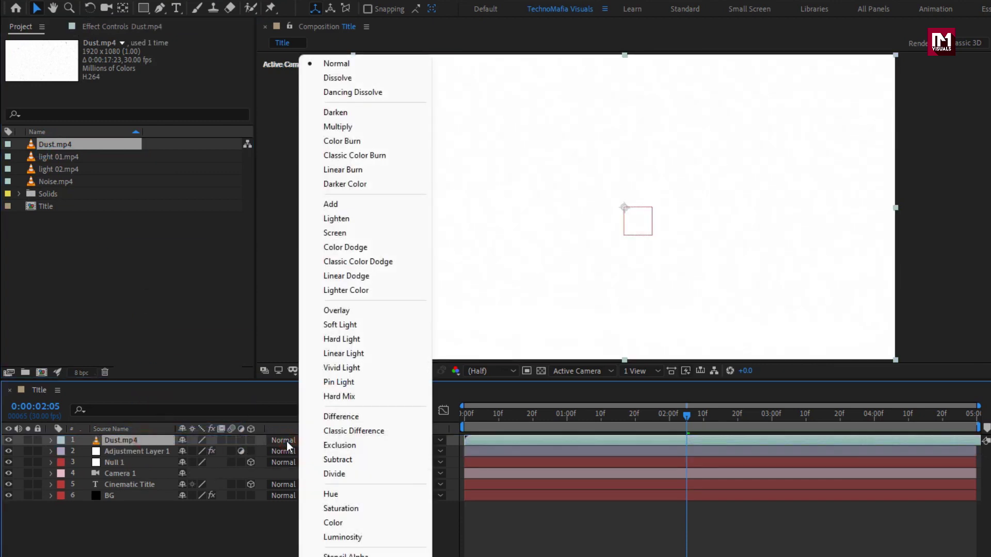
pyautogui.click(336, 311)
# - Set the Dust.mp4 layer's opacity to 10%
pyautogui.press('t')
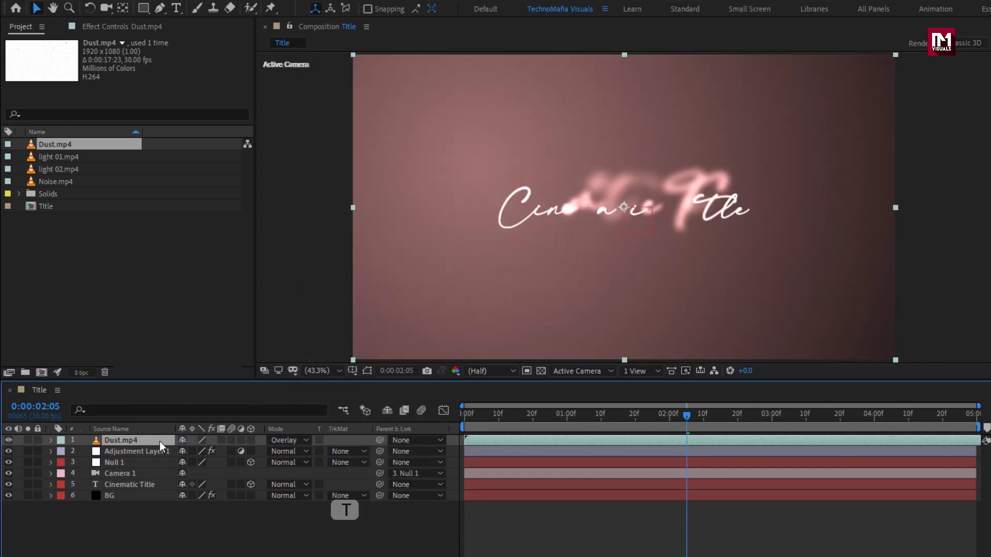
pyautogui.click(147, 441)
pyautogui.press('t')
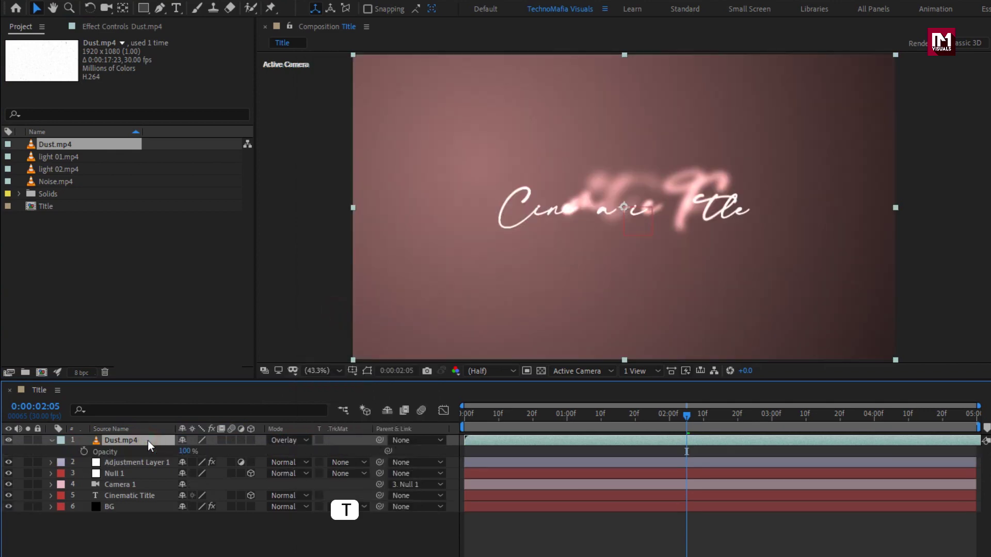
pyautogui.click(184, 451)
pyautogui.write('1')
pyautogui.press('Return')
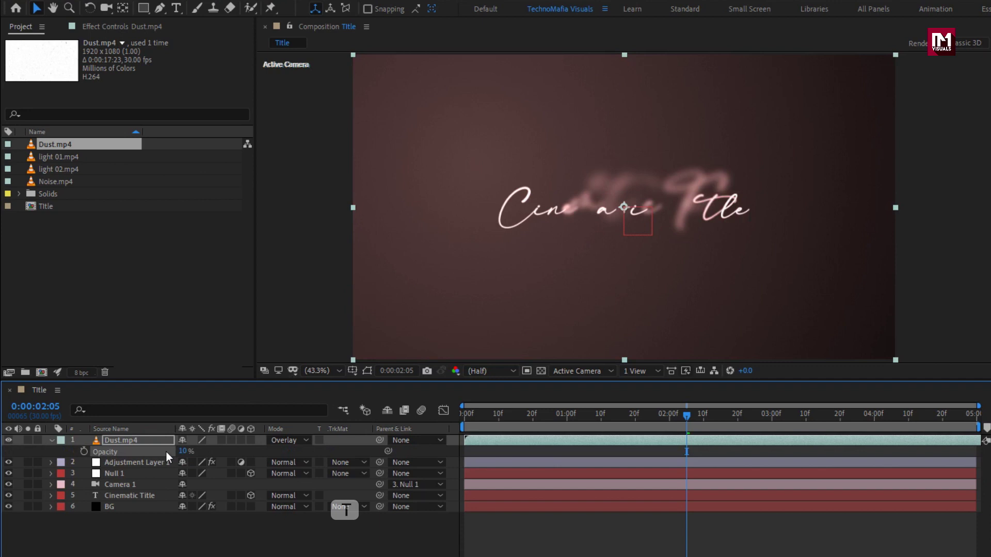
pyautogui.click(51, 441)
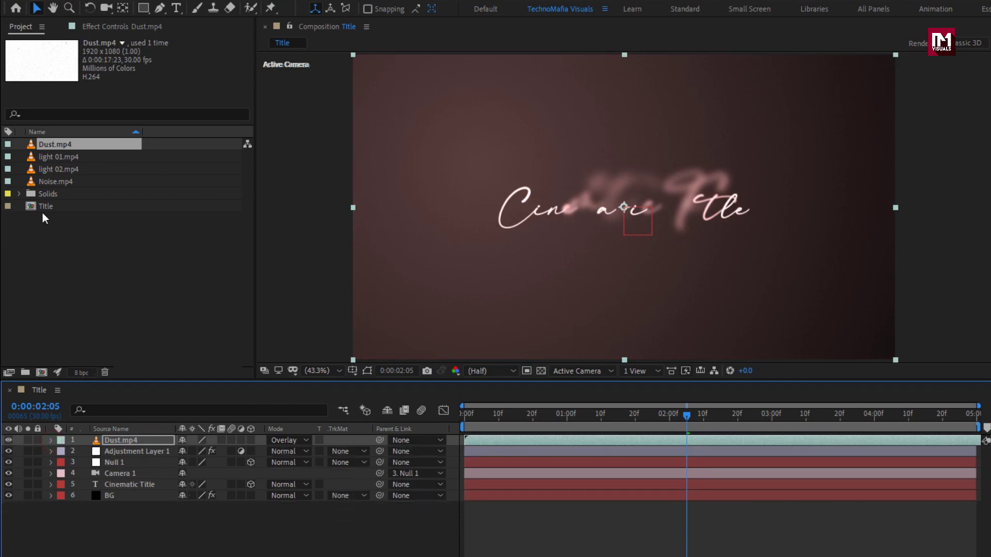
pyautogui.click(56, 184)
# - Add Noise.mp4 as the top layer, blended in Soft Light mode
pyautogui.moveTo(64, 183); pyautogui.dragTo(149, 438)
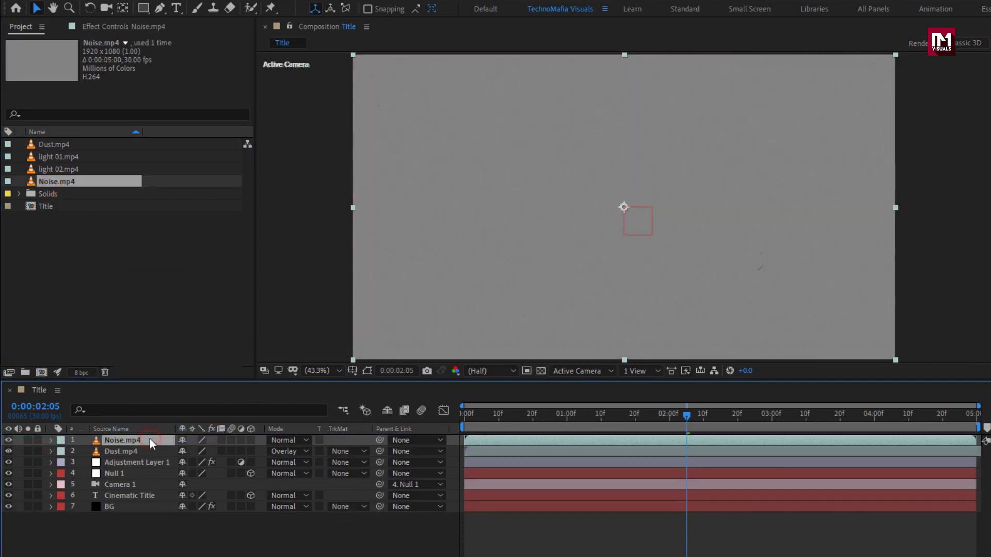
pyautogui.click(279, 441)
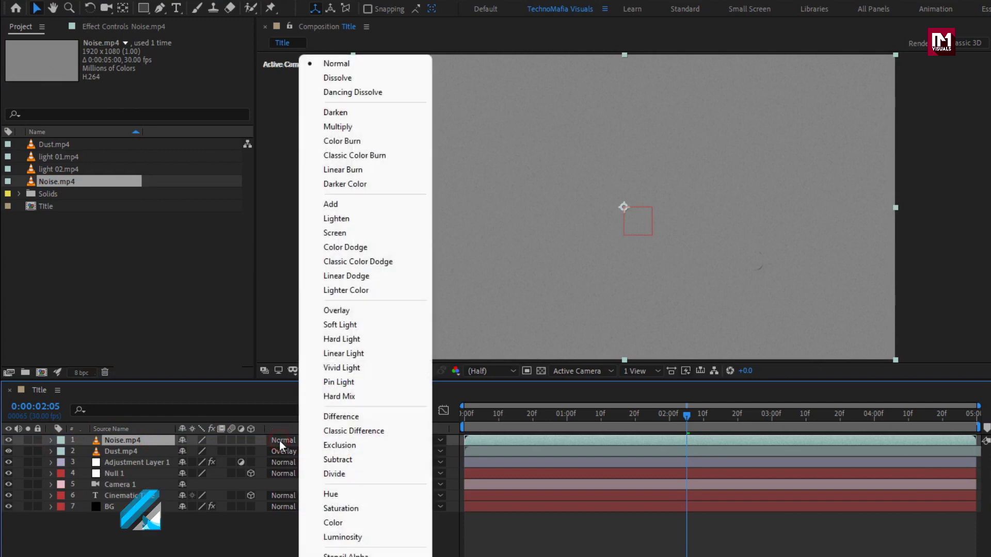
pyautogui.click(339, 324)
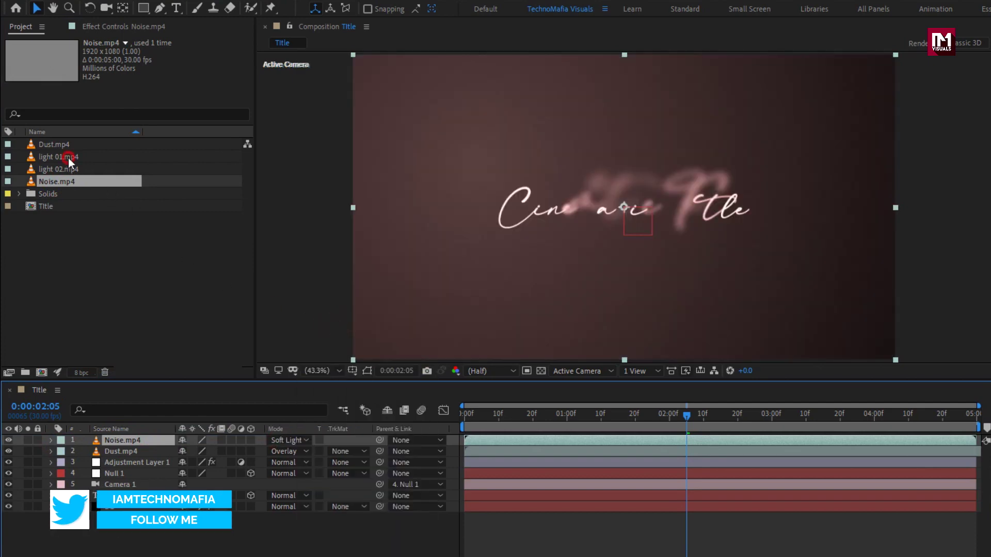
# - Add light 01.mp4 on top, blended in Screen mode
pyautogui.moveTo(69, 161); pyautogui.dragTo(147, 438)
pyautogui.click(276, 439)
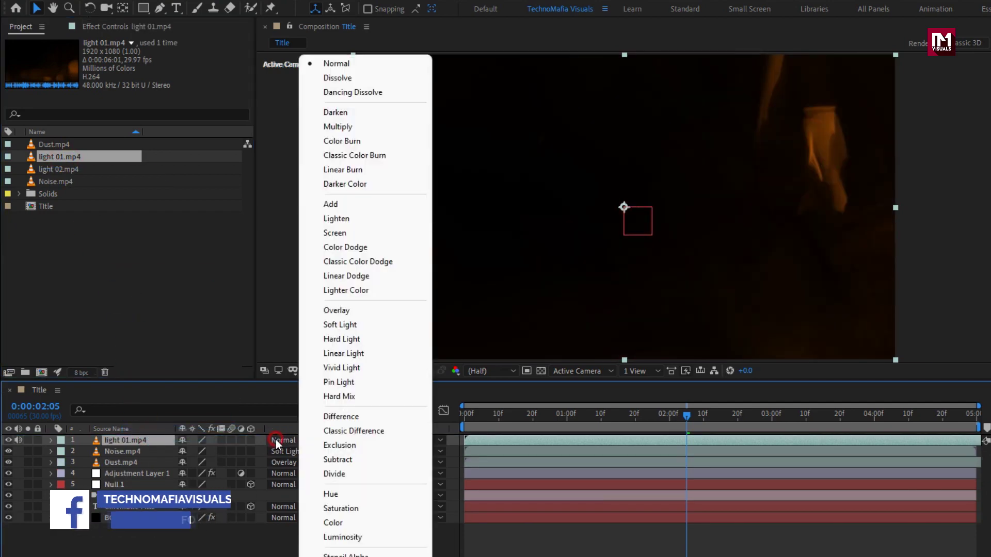
pyautogui.click(352, 233)
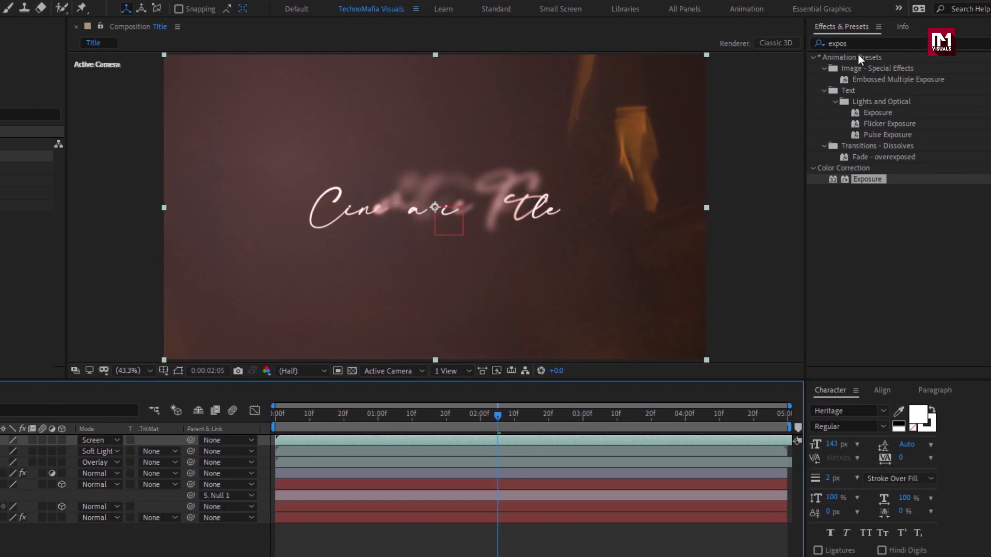
# - Apply the Tint effect to light 01.mp4, turning its orange flame footage grey
pyautogui.click(825, 44)
pyautogui.write('ti')
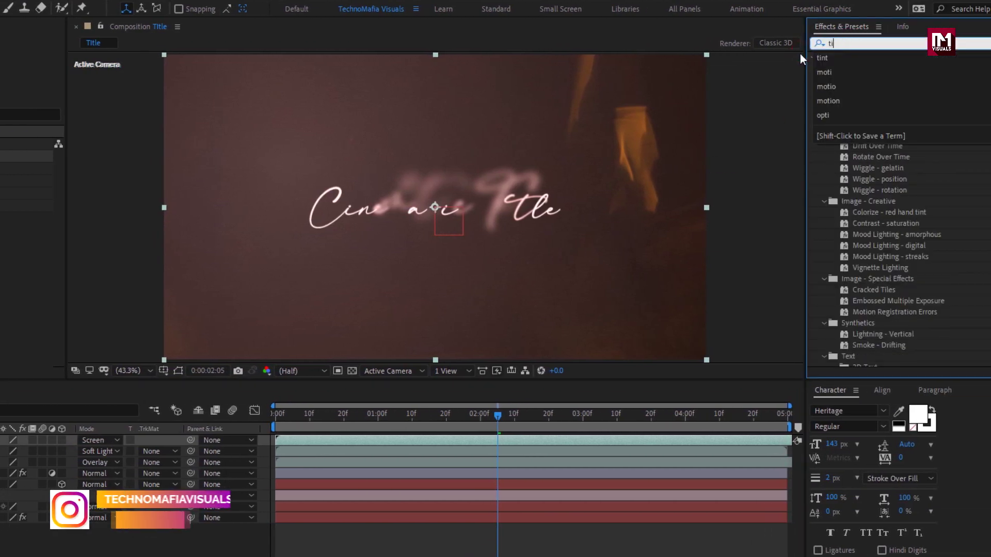
pyautogui.write('nt')
pyautogui.doubleClick(857, 101)
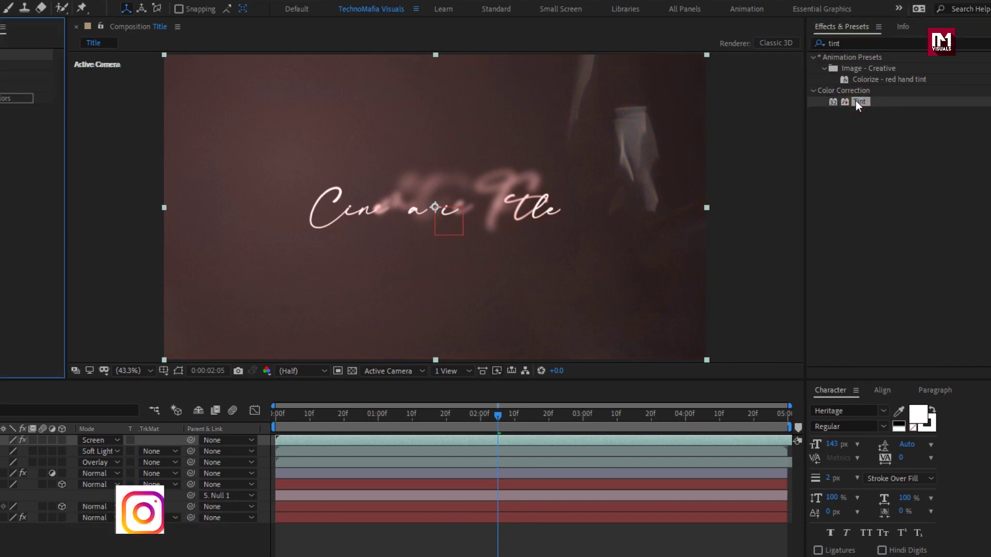
# - Create a new Adjustment Layer 2 at the top of the timeline
pyautogui.rightClick(60, 534)
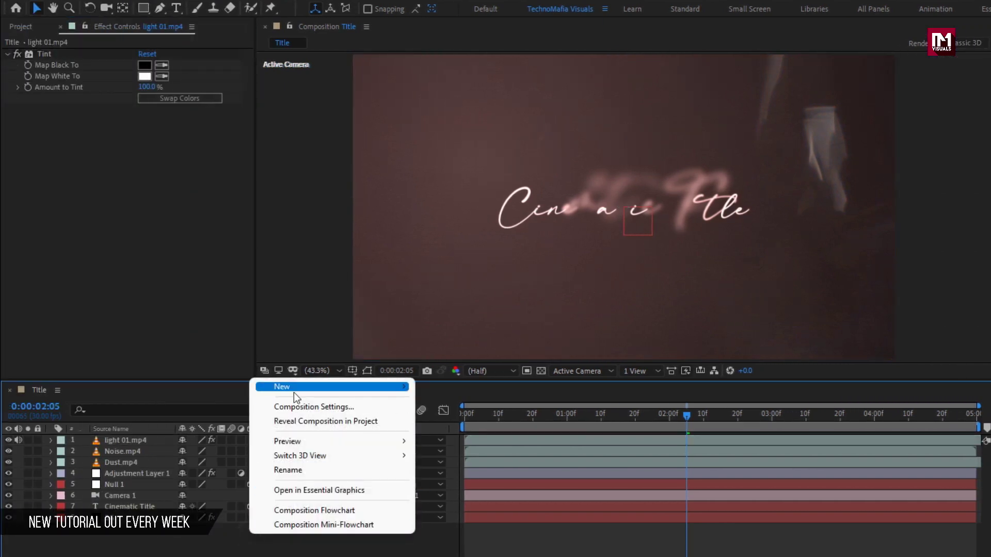
pyautogui.moveTo(293, 391)
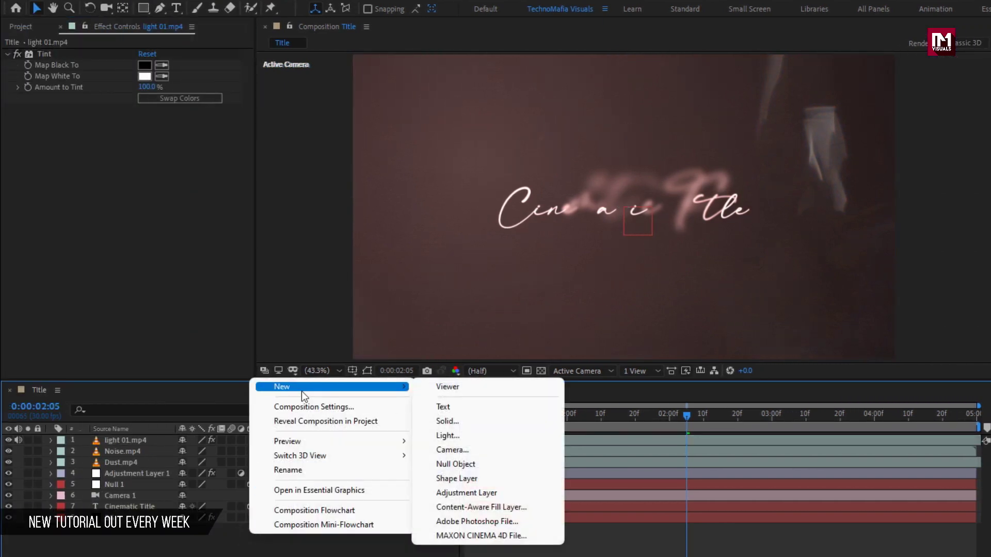
pyautogui.click(478, 493)
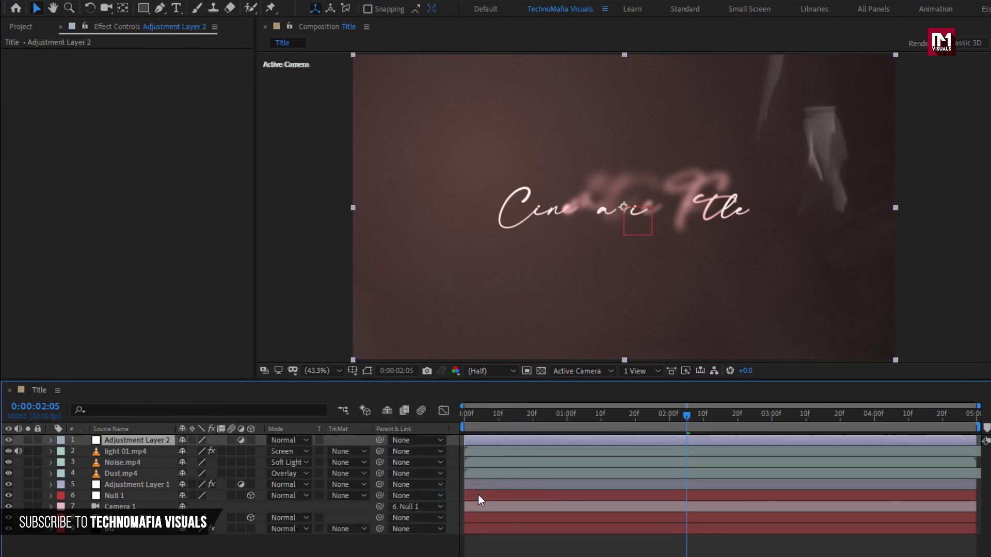
# - Apply Unsharp Mask to Adjustment Layer 2 with Amount 75 and Radius 2.0
pyautogui.click(808, 43)
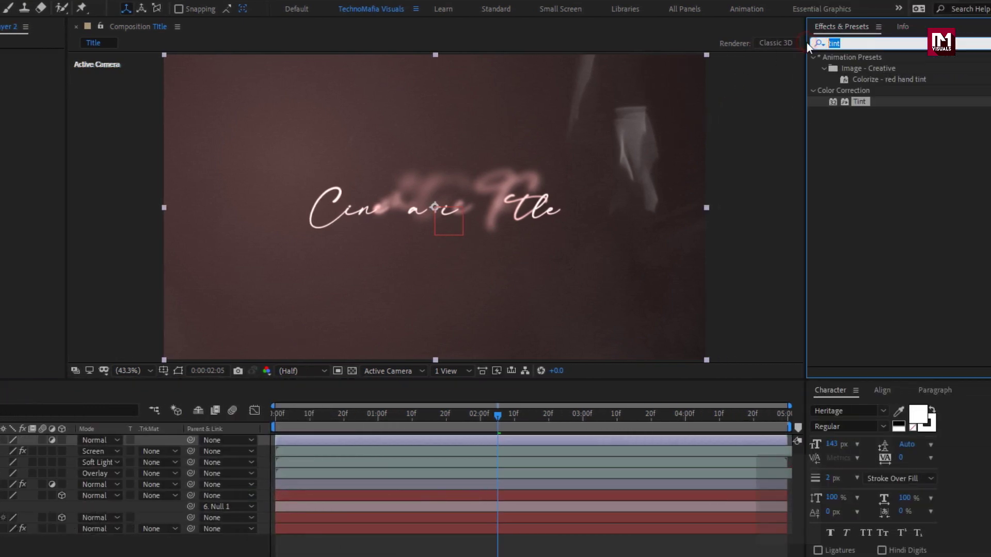
pyautogui.write('unsha')
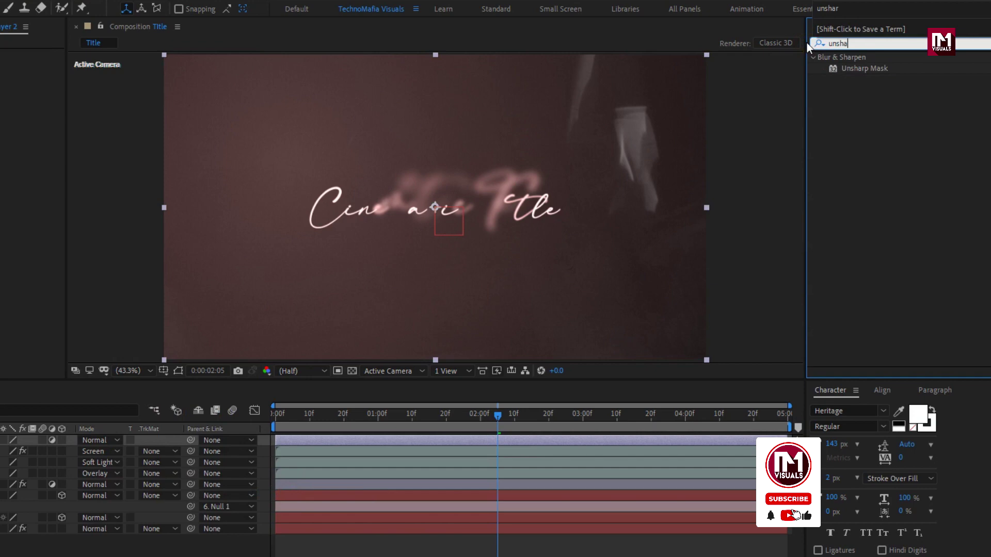
pyautogui.click(859, 67)
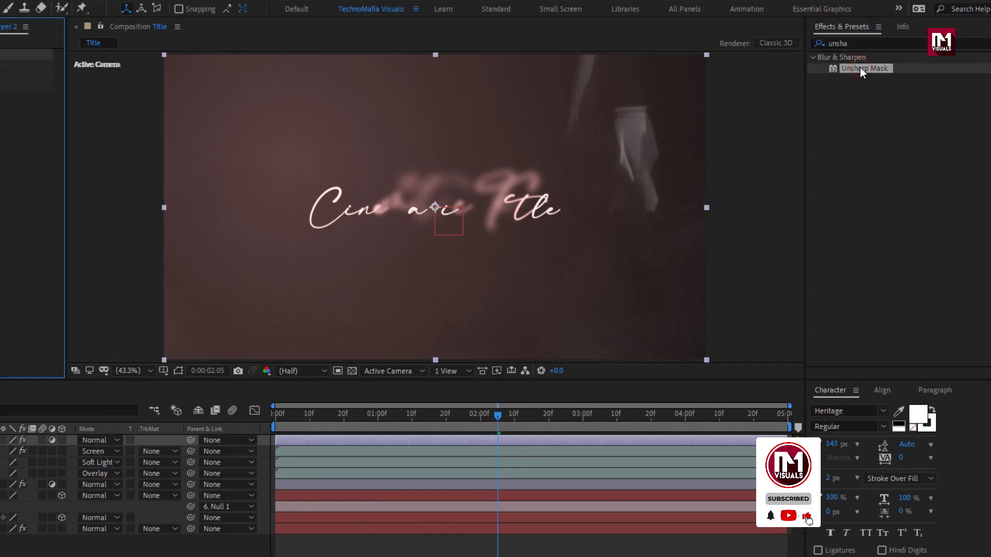
pyautogui.doubleClick(860, 67)
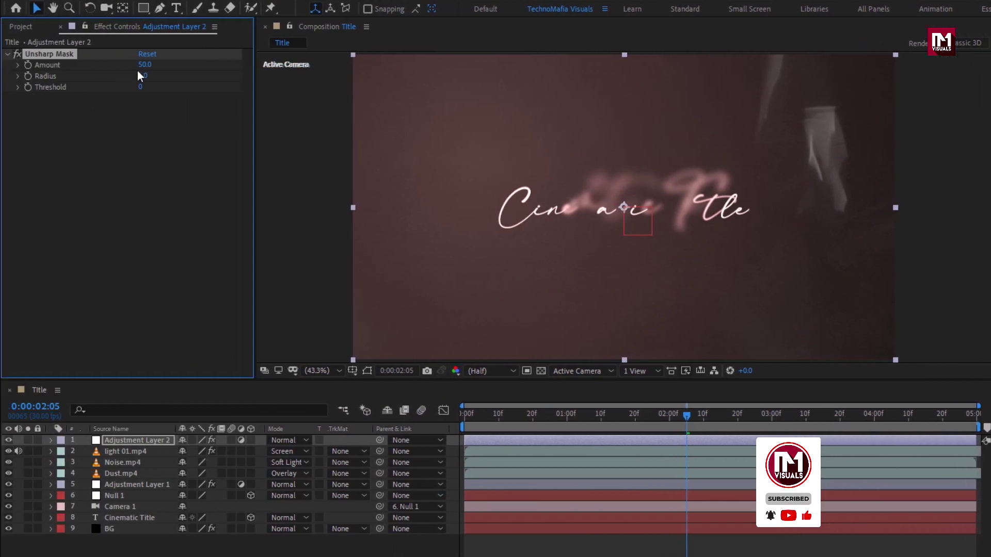
pyautogui.click(109, 65)
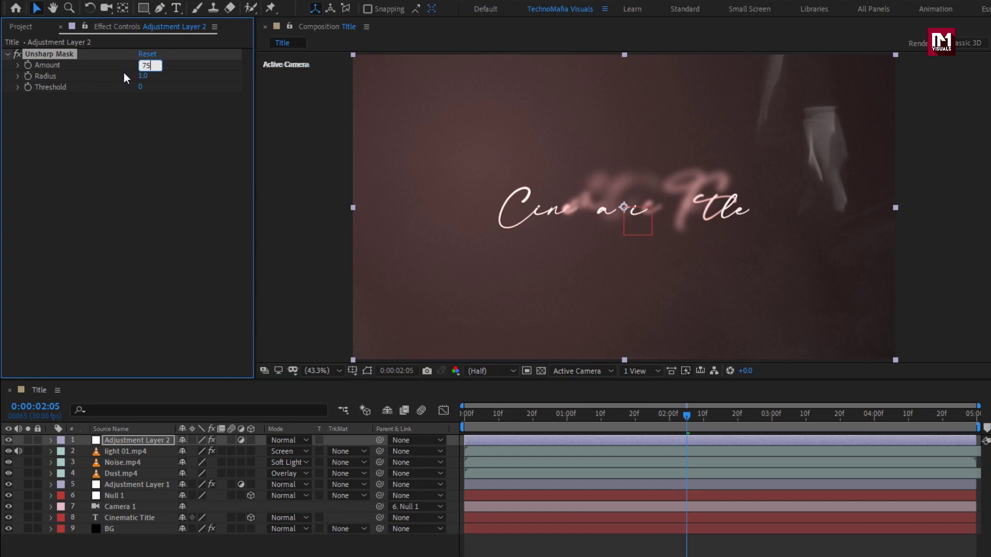
pyautogui.write('75')
pyautogui.press('Tab')
pyautogui.write('2')
pyautogui.press('Return')
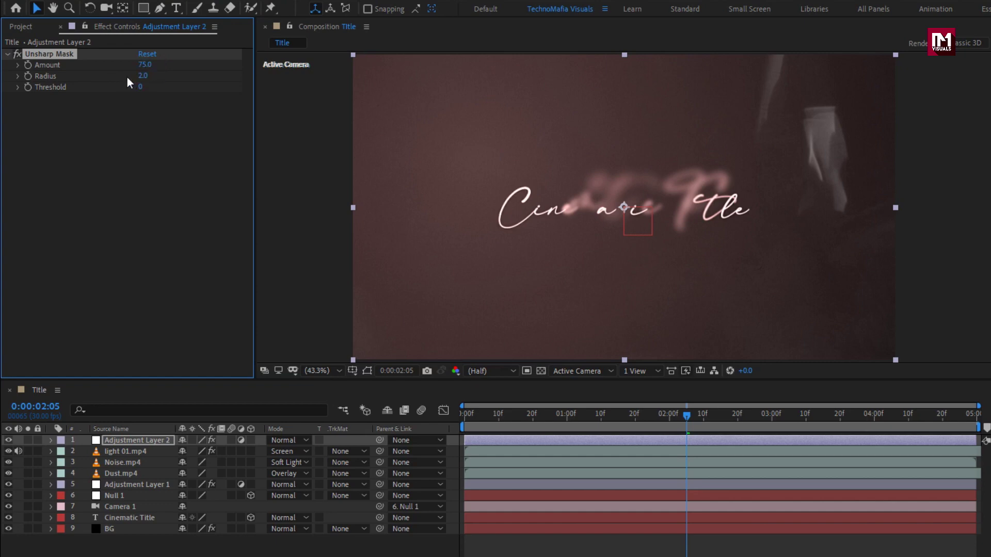
# - Apply Optics Compensation with FOV 15, Reverse Lens Distortion on, and Vertical FOV orientation
pyautogui.click(824, 45)
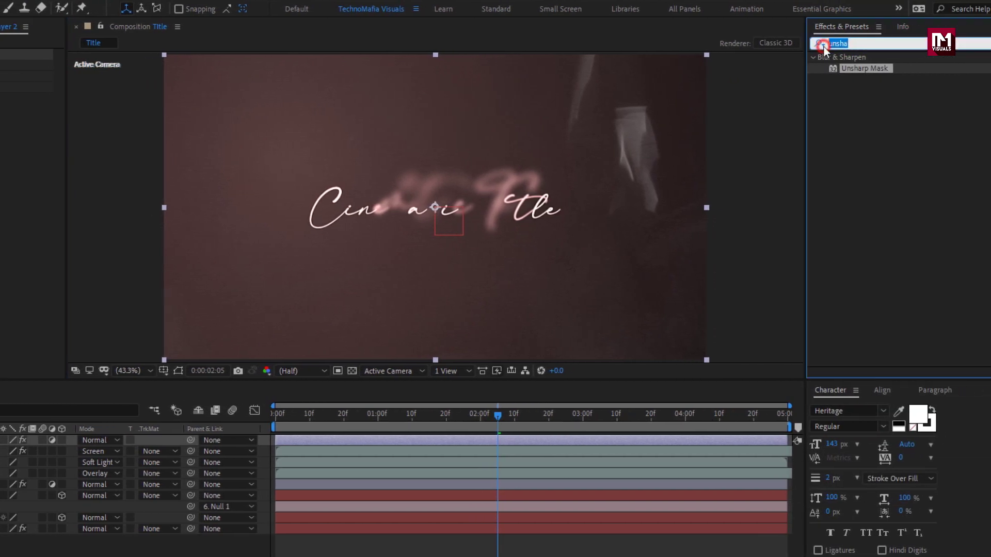
pyautogui.write('optic')
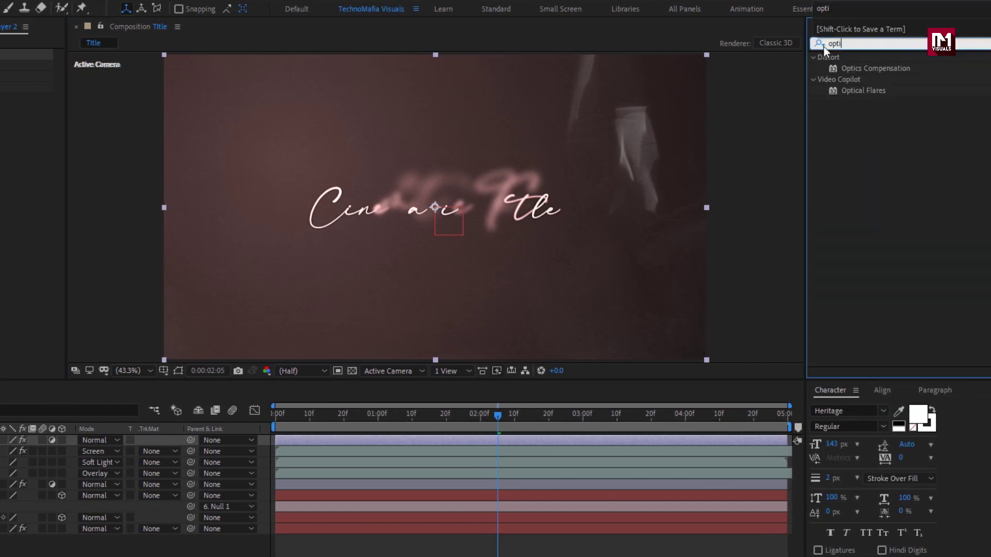
pyautogui.doubleClick(874, 70)
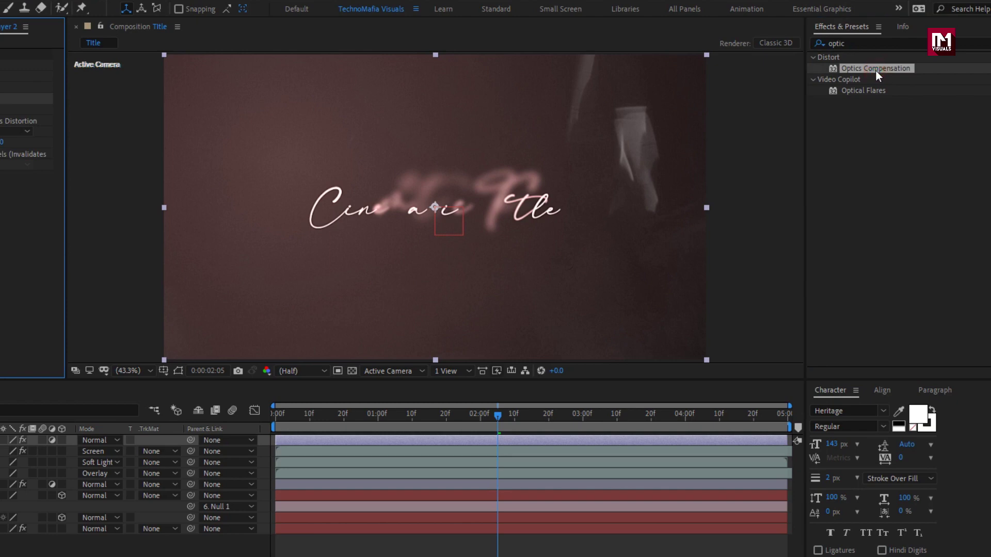
pyautogui.click(142, 109)
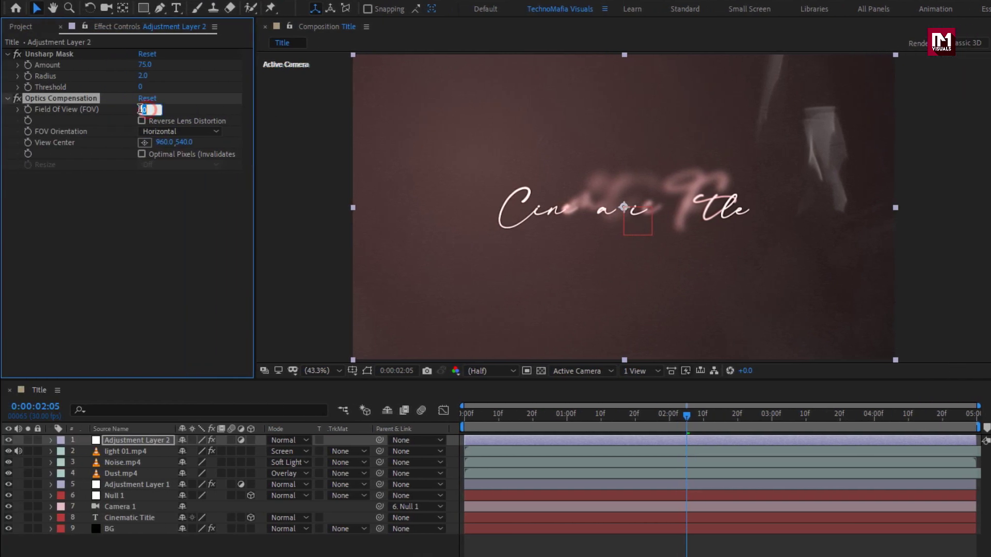
pyautogui.write('15')
pyautogui.press('Return')
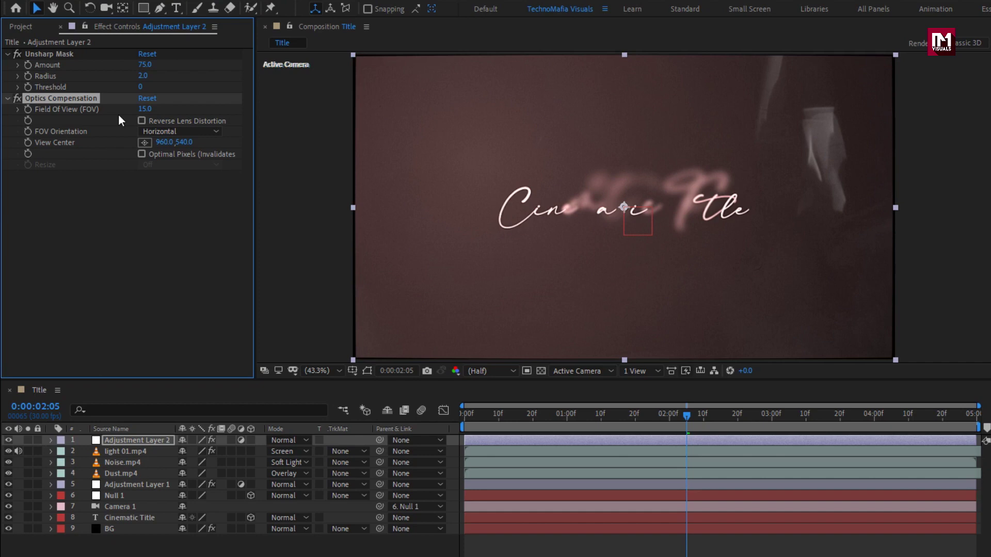
pyautogui.click(140, 120)
pyautogui.click(180, 131)
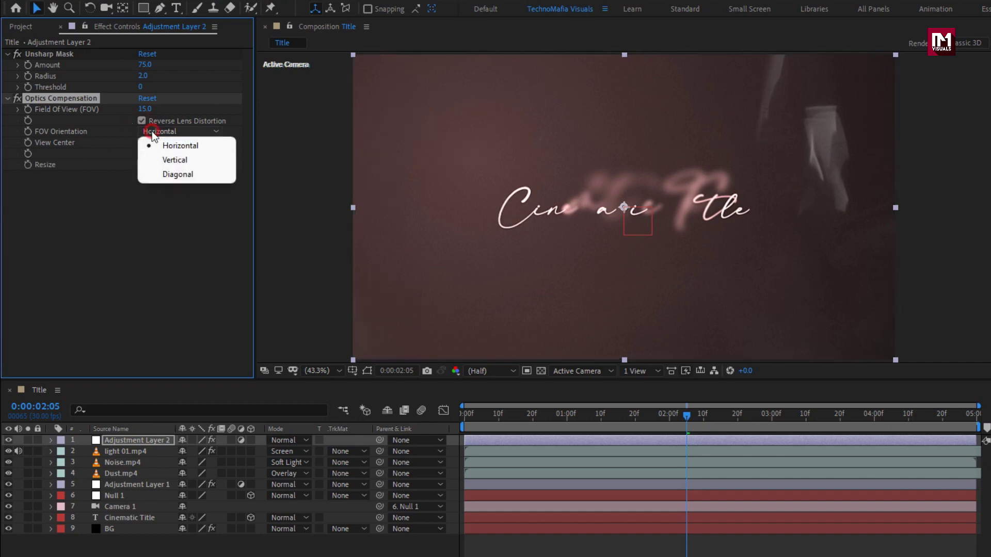
pyautogui.click(195, 160)
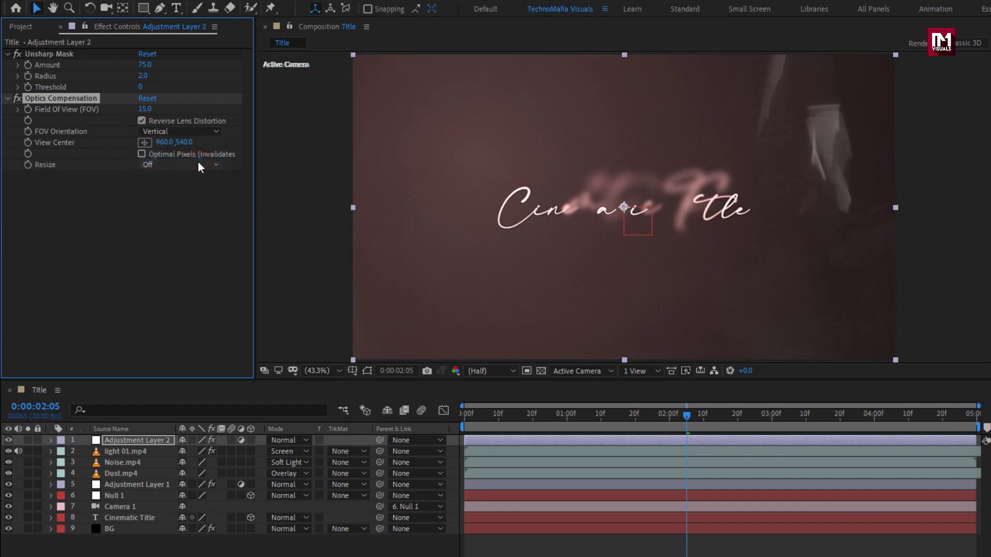
# - Place light 02.mp4 atop the Title comp in Screen mode and scrub to check it
pyautogui.click(24, 27)
pyautogui.moveTo(50, 167); pyautogui.dragTo(129, 438)
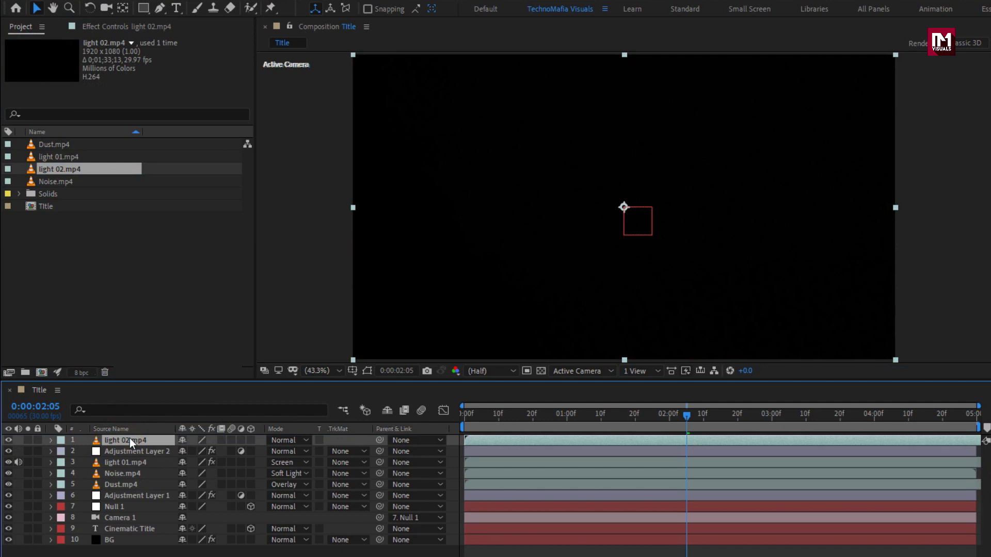
pyautogui.click(283, 440)
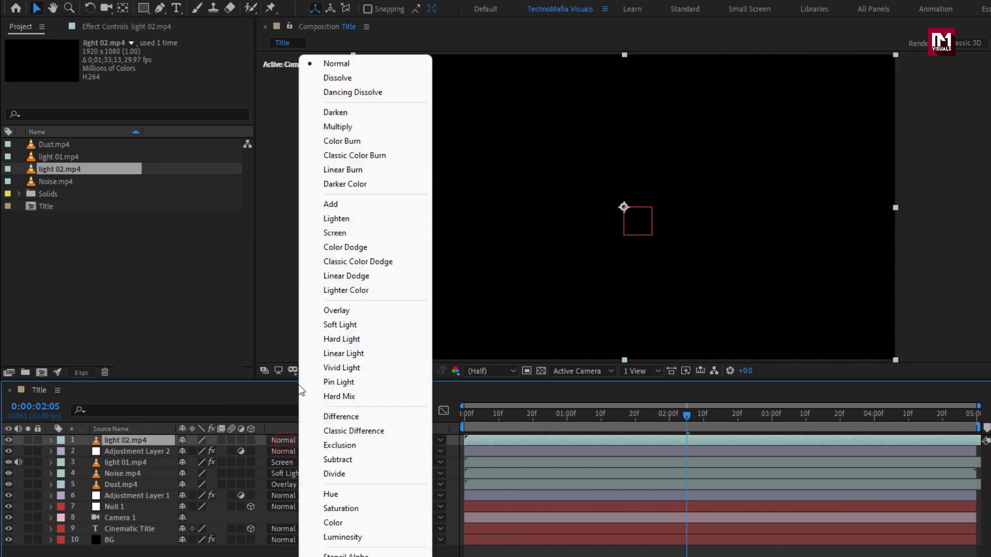
pyautogui.click(323, 233)
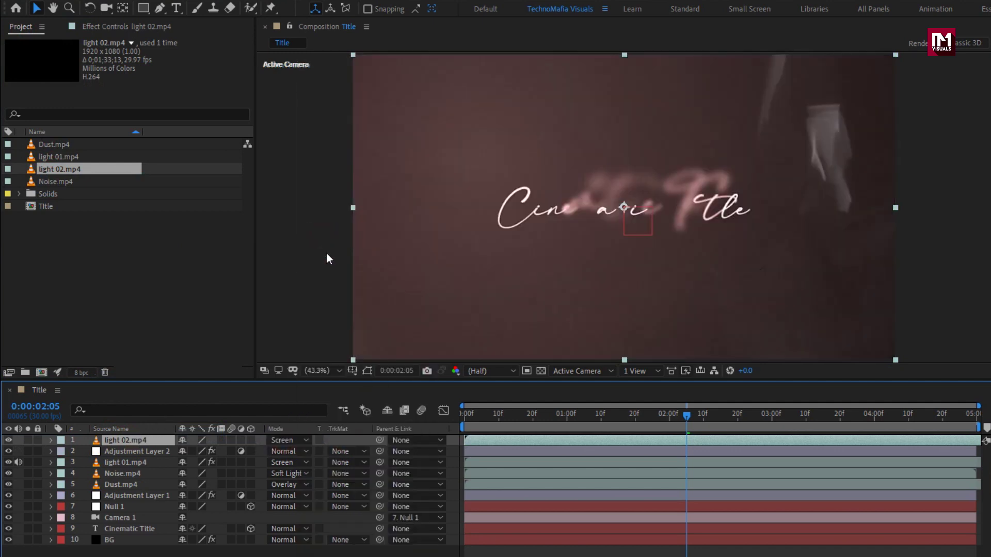
pyautogui.moveTo(464, 418); pyautogui.dragTo(834, 419)
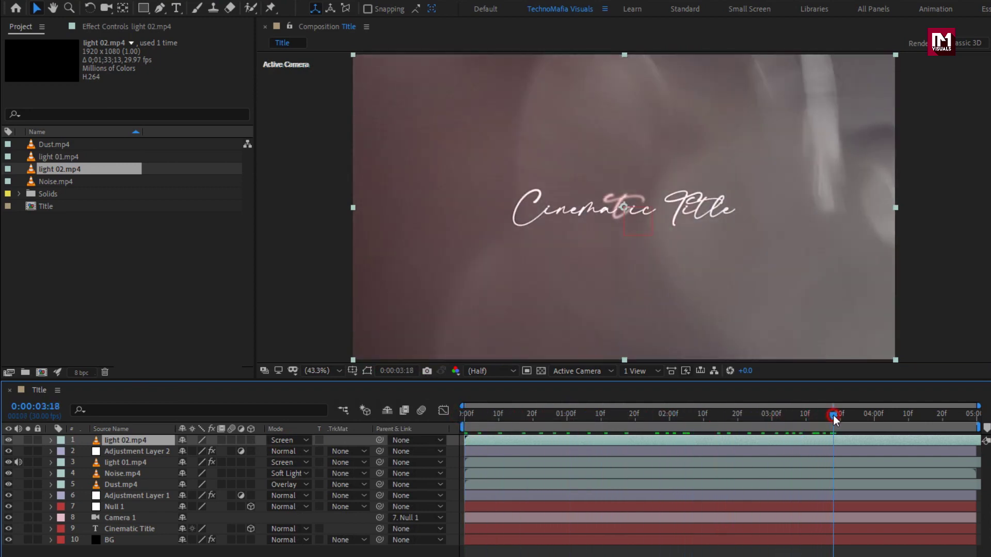
# - Create a black 1920×1080 solid named Frame above all layers
pyautogui.rightClick(202, 548)
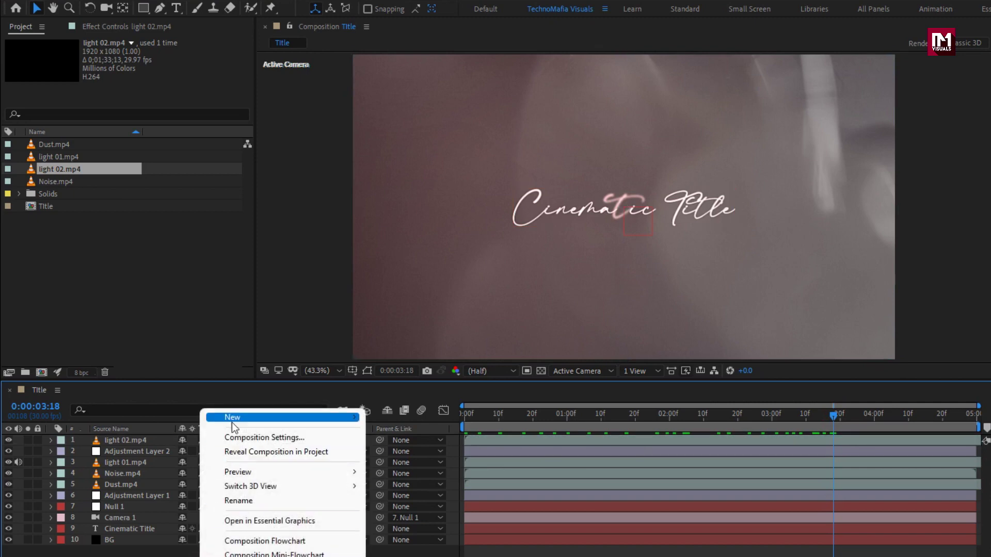
pyautogui.moveTo(261, 419)
pyautogui.click(443, 450)
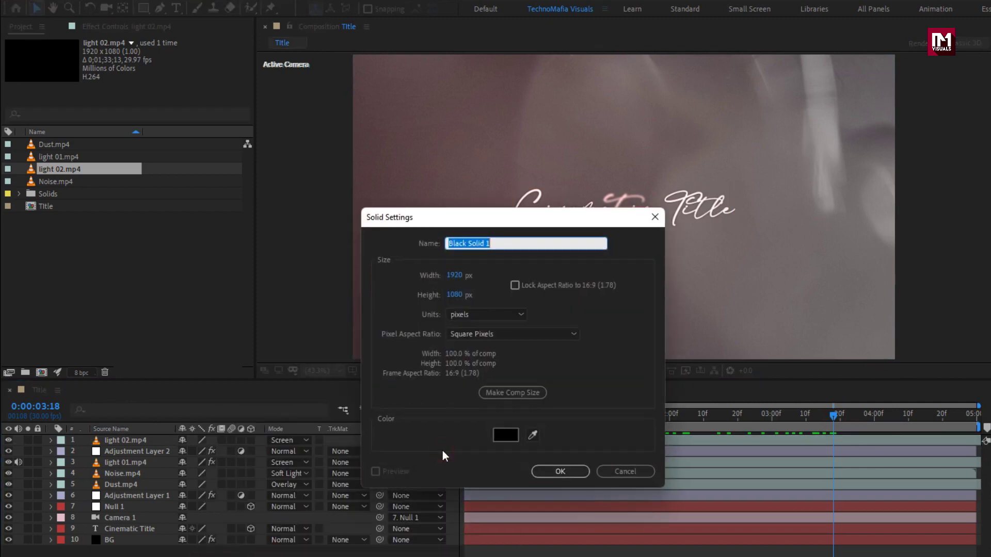
pyautogui.write('Frame')
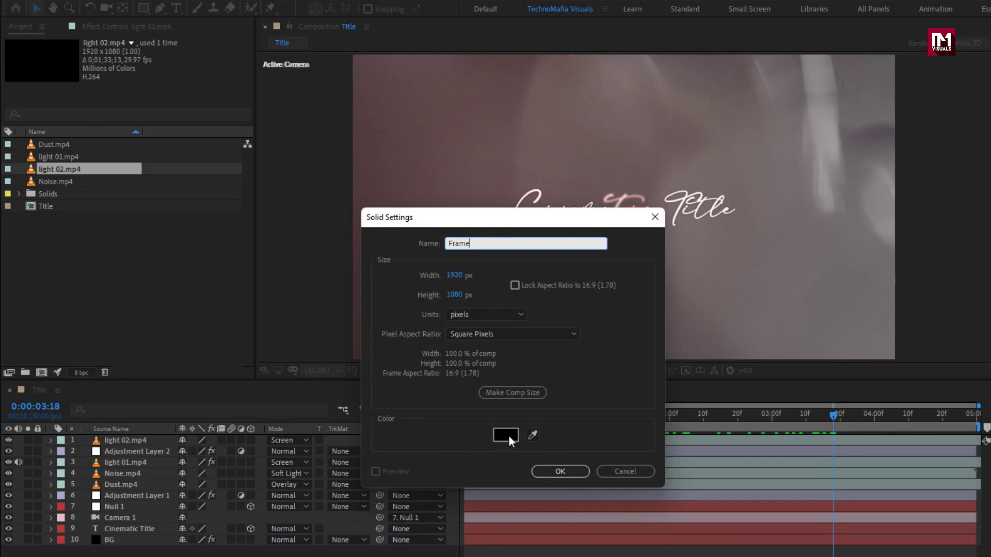
pyautogui.click(560, 471)
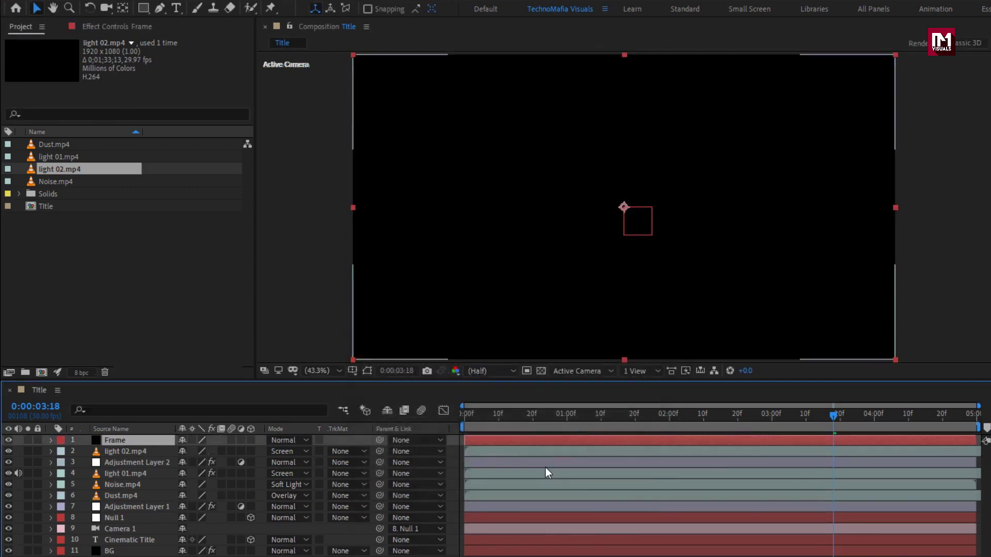
# - Give the Frame solid an inverted rectangle mask from 10% to 90% of source height
pyautogui.doubleClick(145, 7)
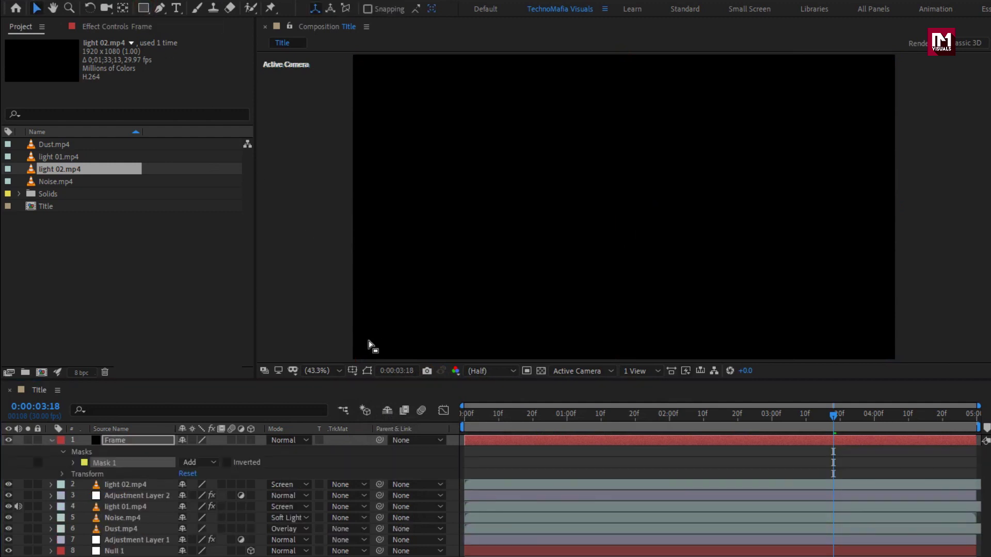
pyautogui.click(366, 369)
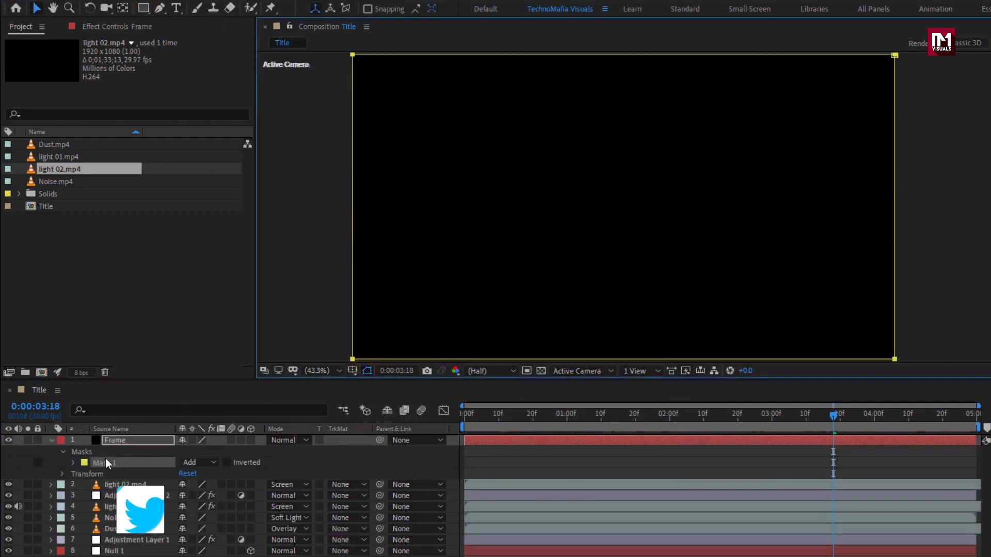
pyautogui.click(74, 462)
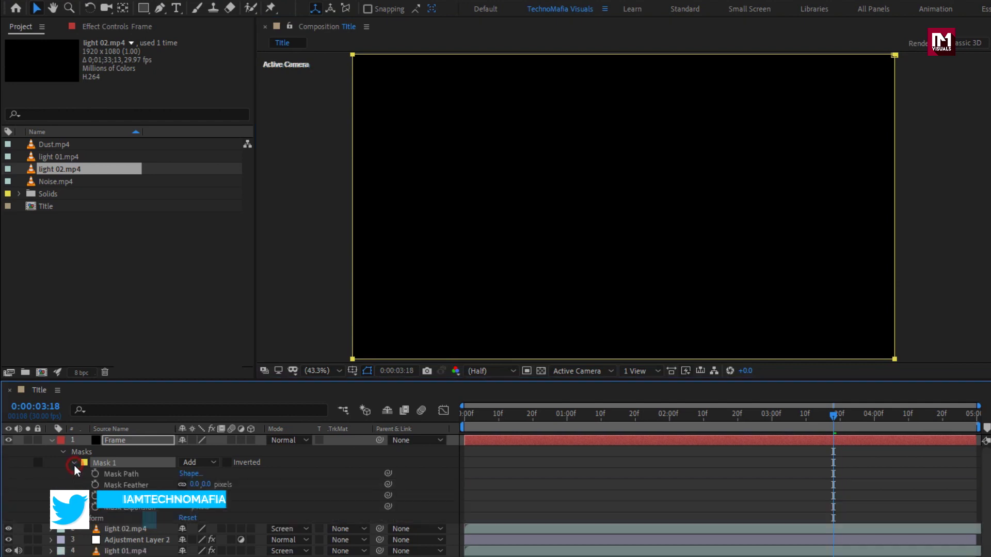
pyautogui.click(189, 475)
pyautogui.click(379, 290)
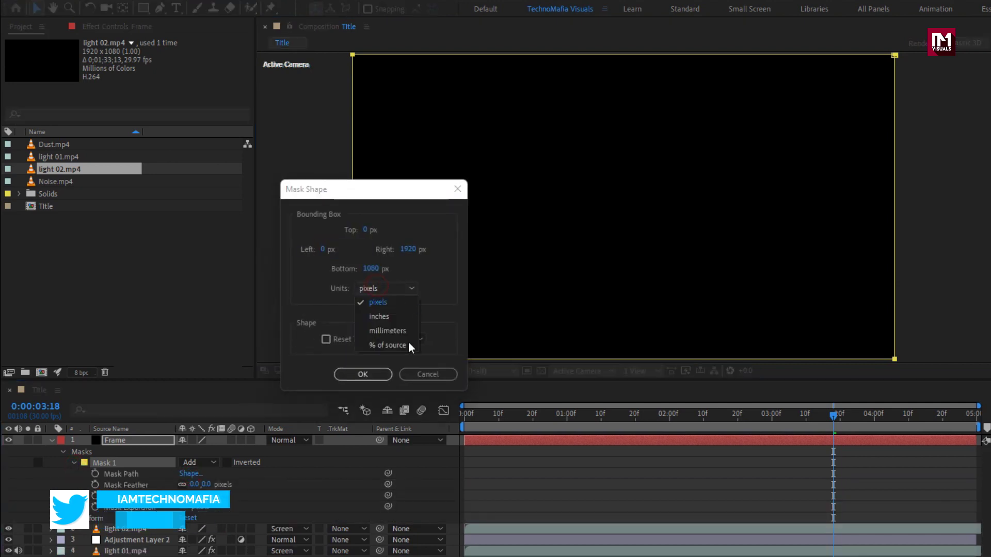
pyautogui.click(382, 347)
pyautogui.click(365, 230)
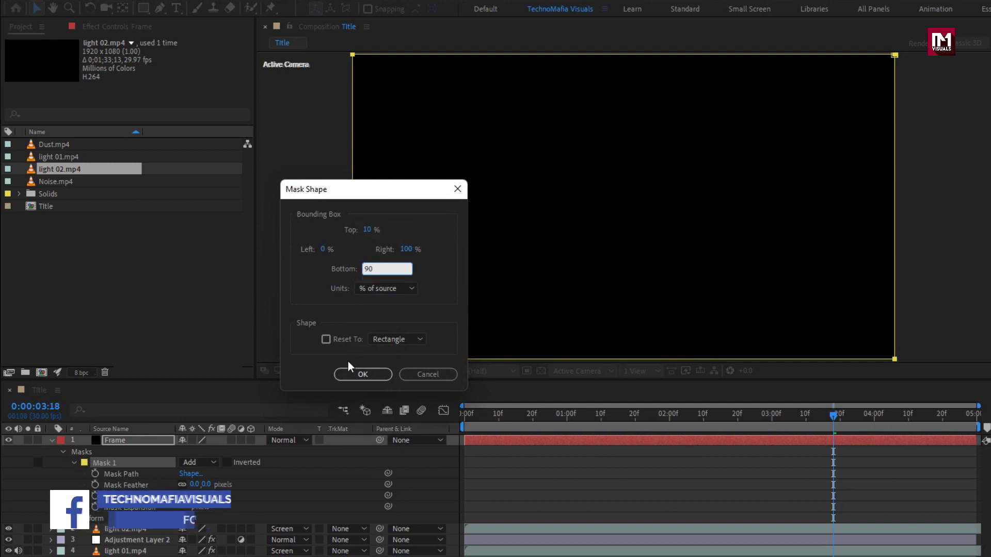
pyautogui.click(350, 374)
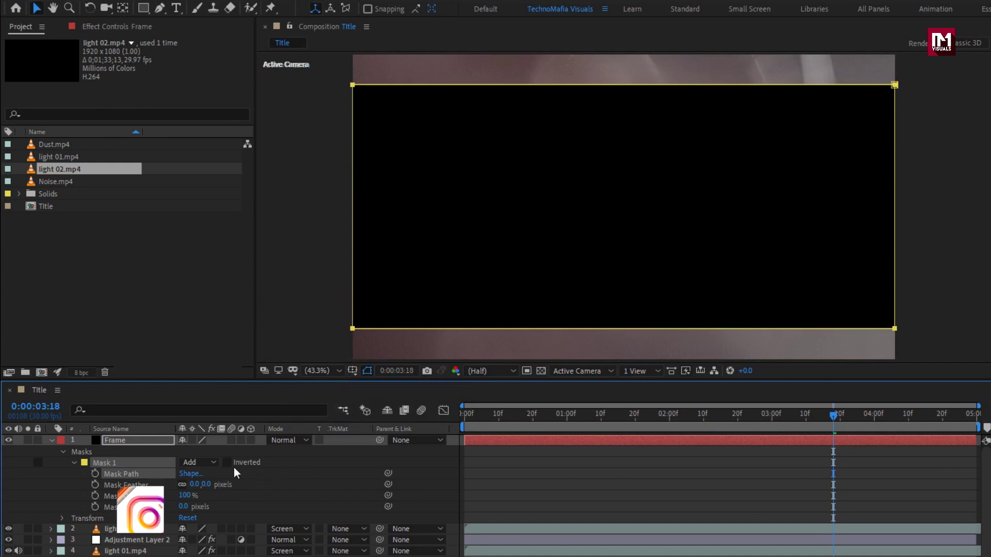
pyautogui.click(227, 463)
pyautogui.click(51, 440)
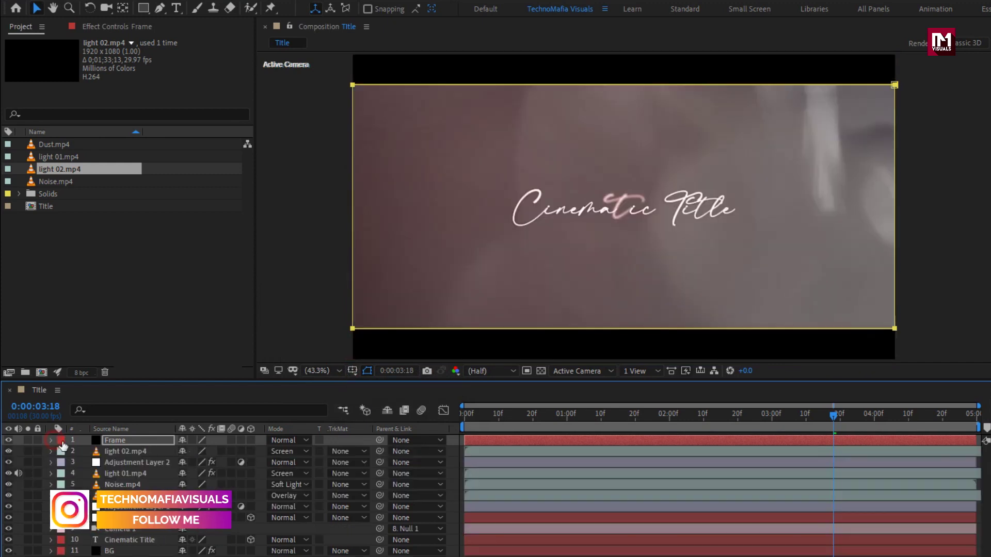
# - Play the Title comp from its first frame to preview the letterboxed animation
pyautogui.press('Home')
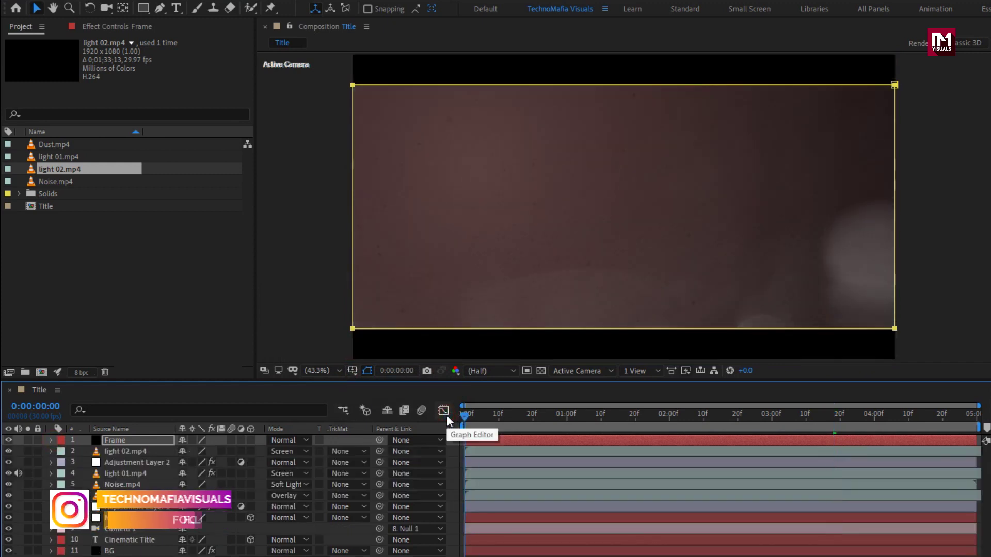
pyautogui.press('space')
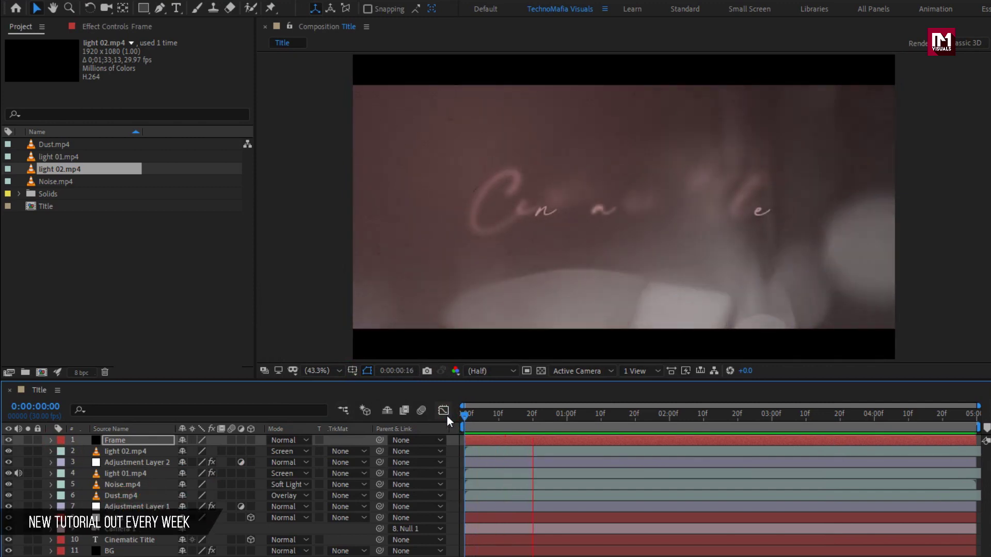